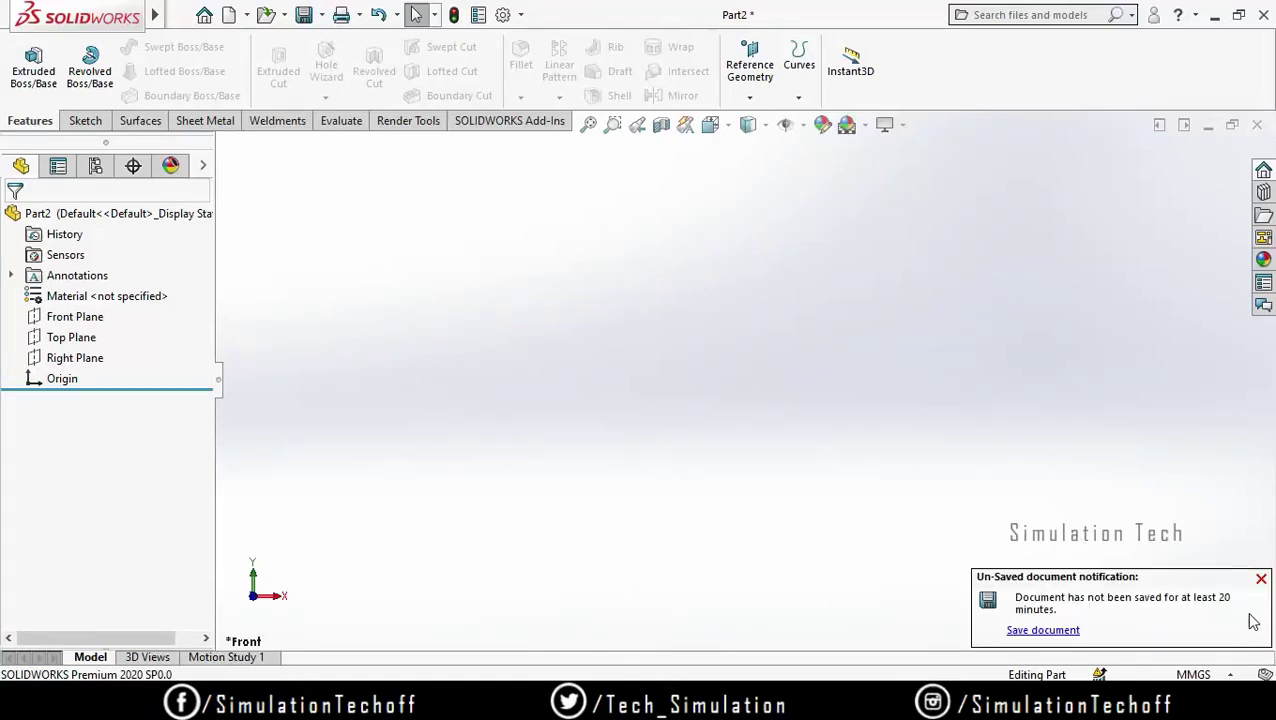
- Dismiss the unsaved-document notification and start Sketch2 on the Top Plane
click(1260, 582)
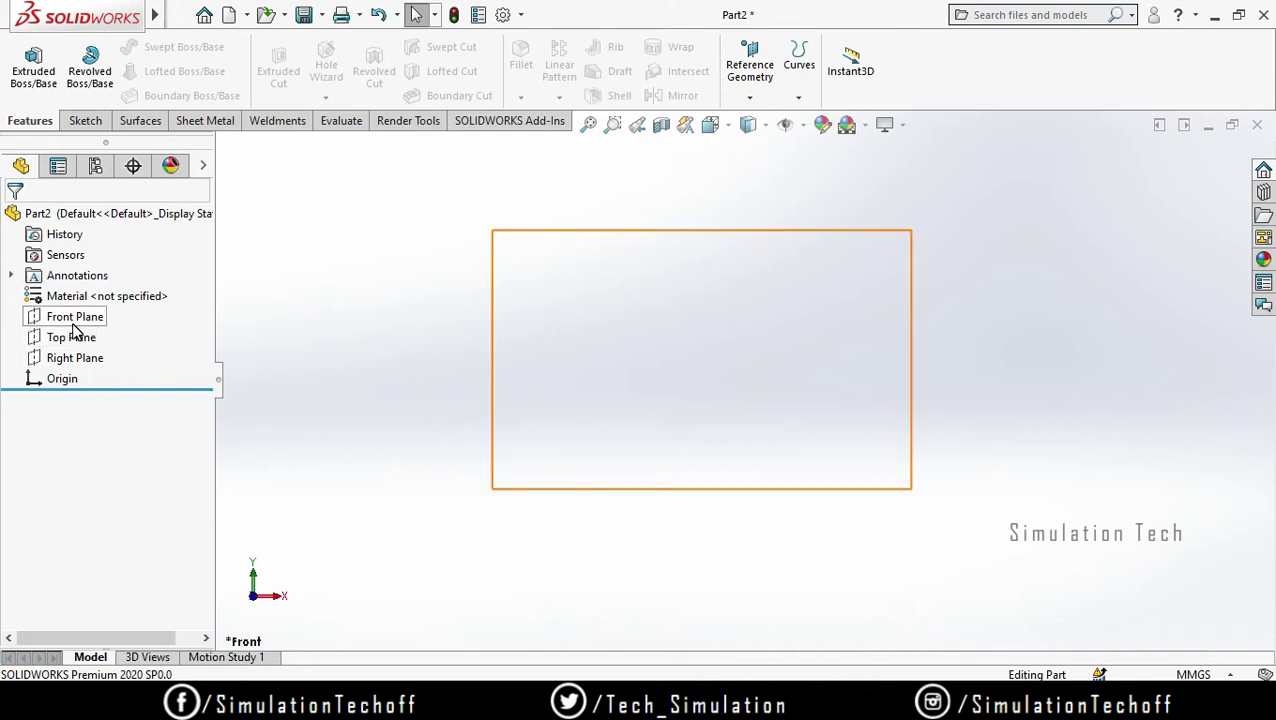
click(86, 322)
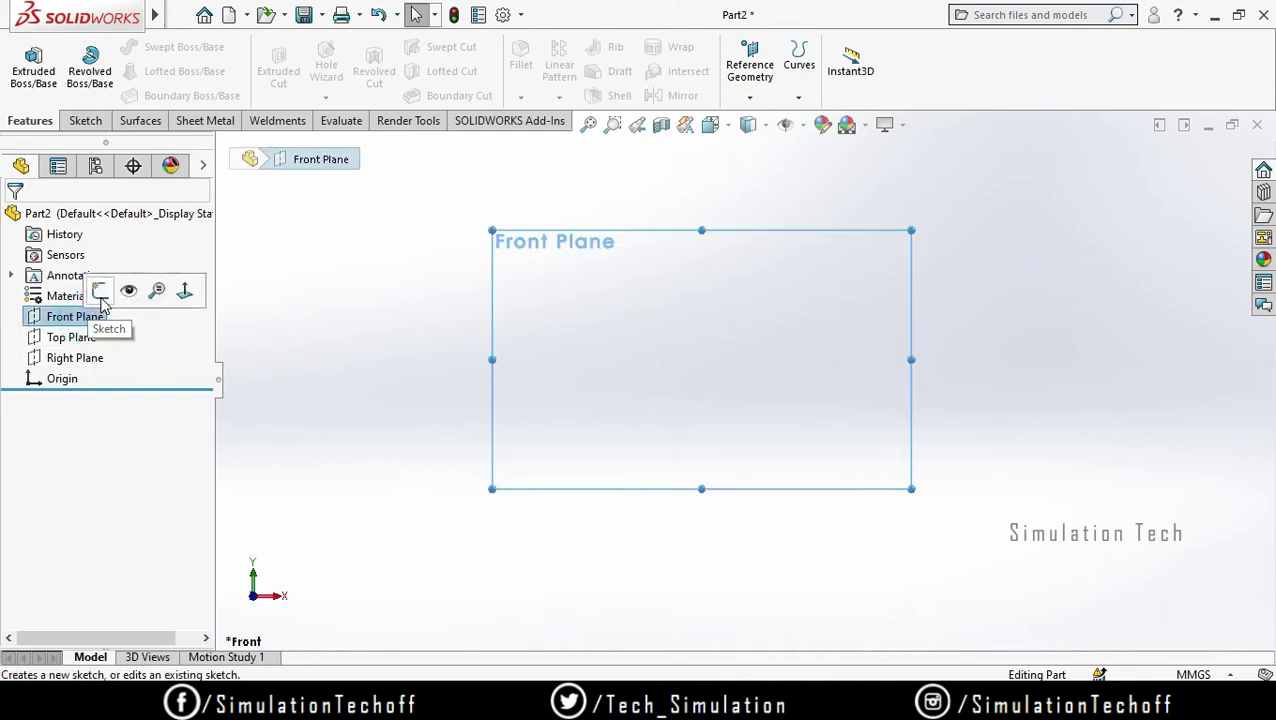
click(72, 339)
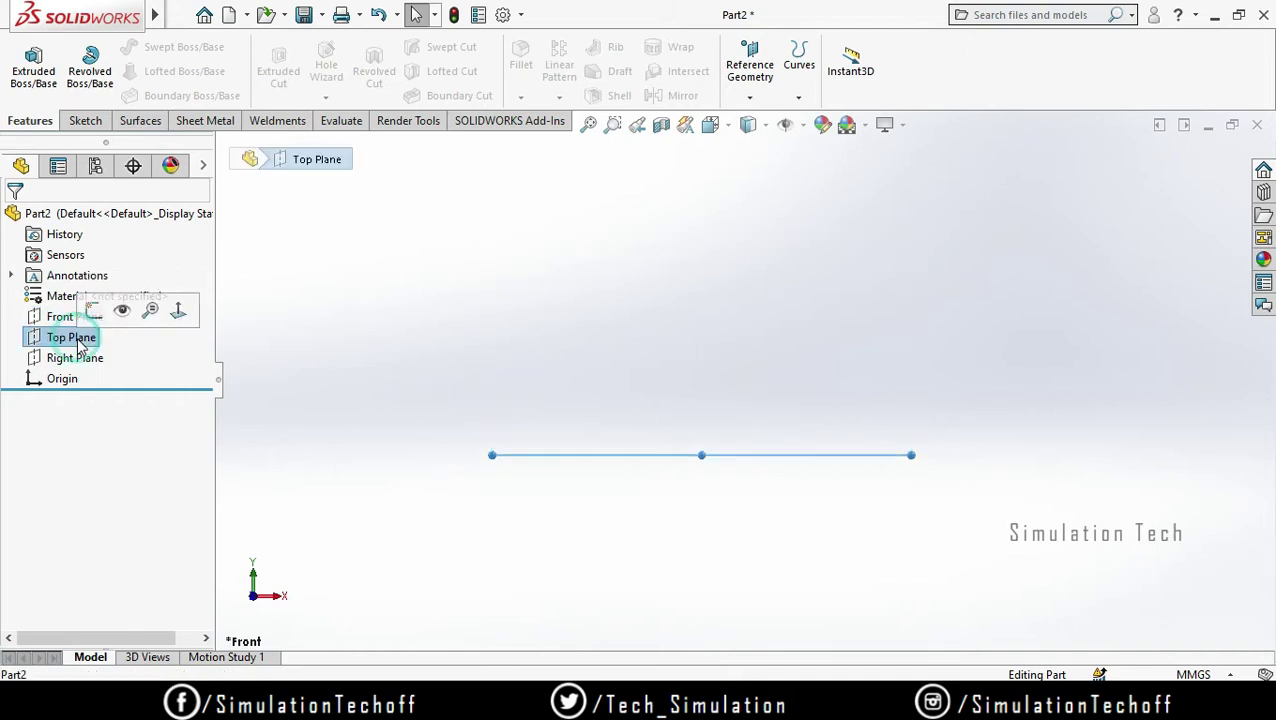
click(89, 309)
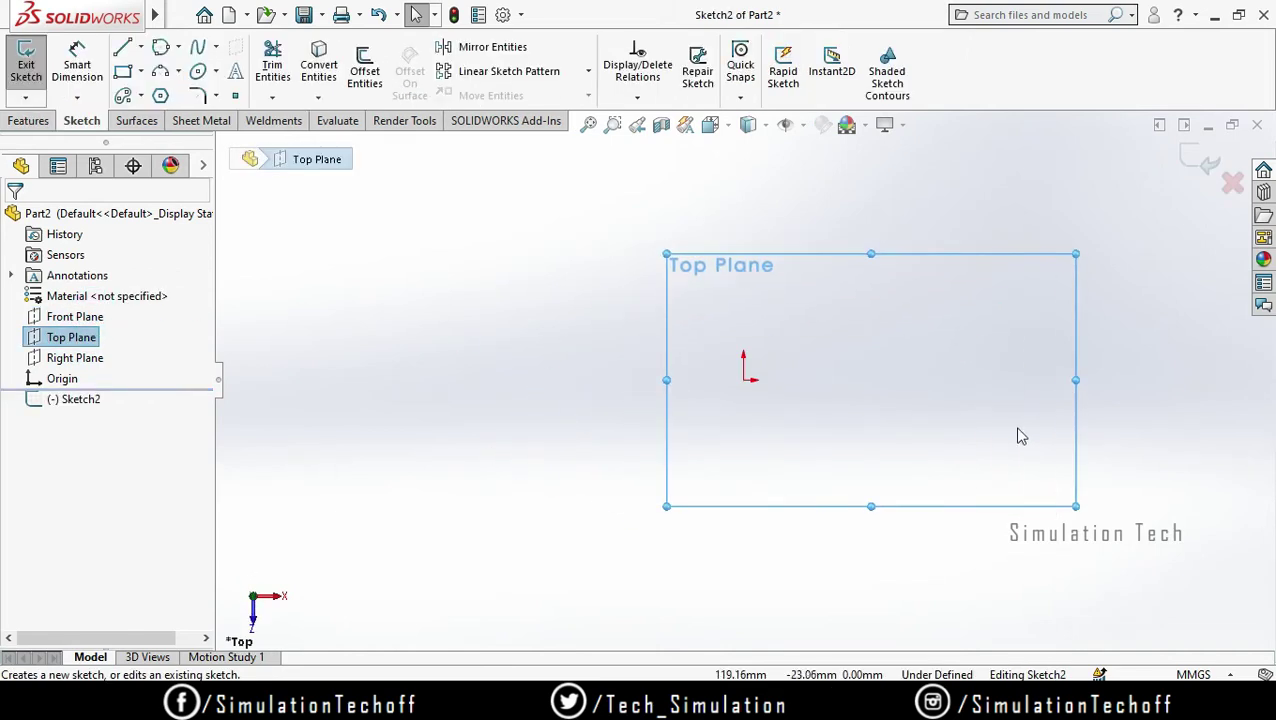
- Draw a centre-radius circle just right of the origin
ctrl+middle_drag(1017, 436, 835, 436)
click(178, 47)
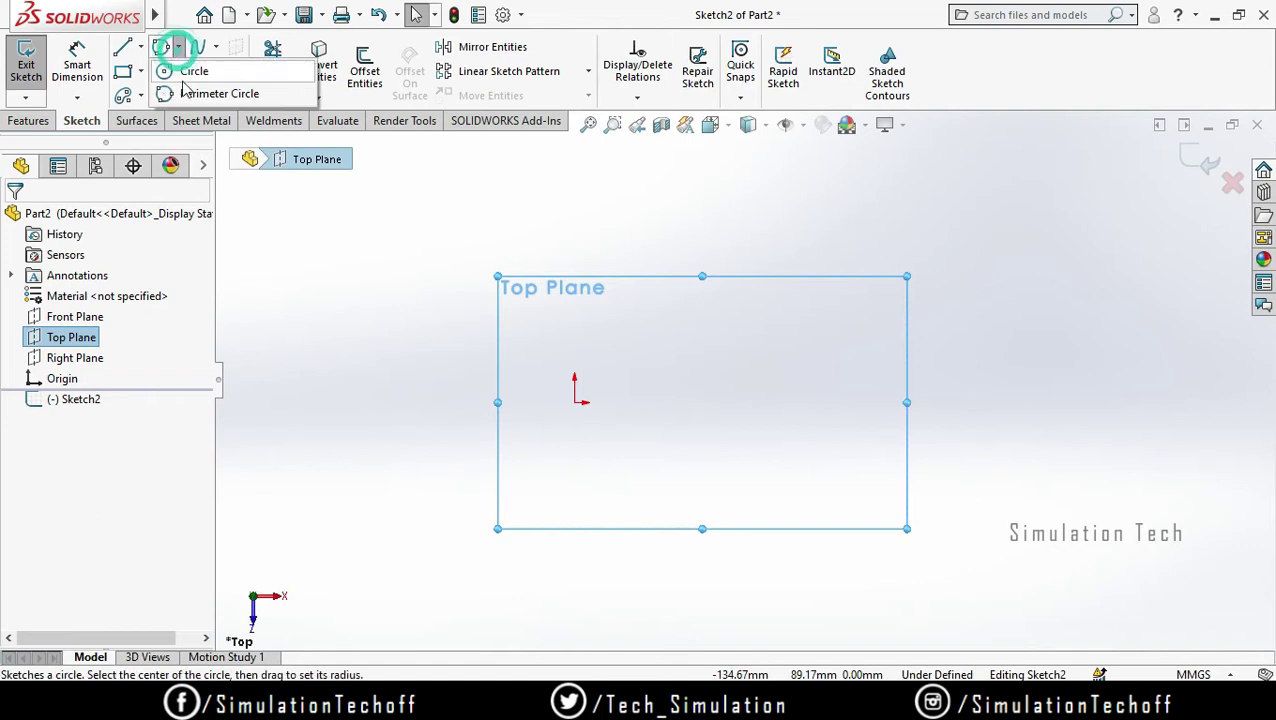
click(185, 70)
click(716, 393)
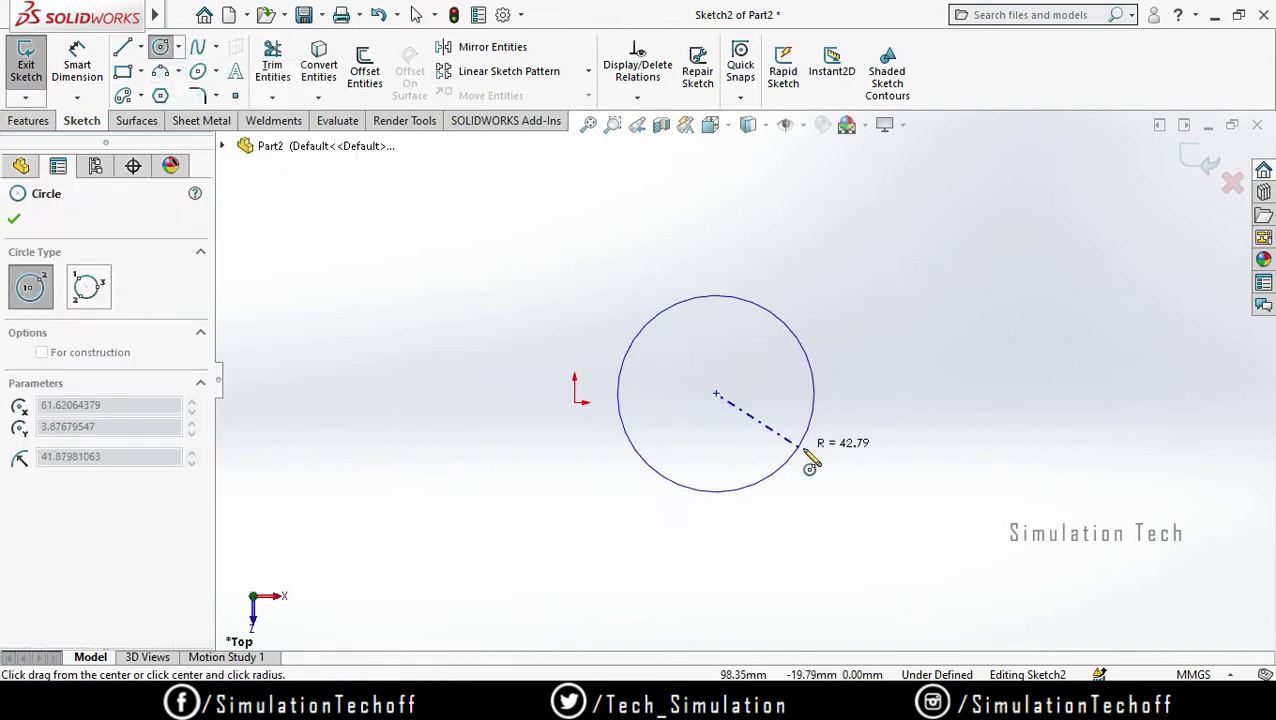
click(809, 450)
- Dimension the circle's diameter to 50 mm
click(77, 67)
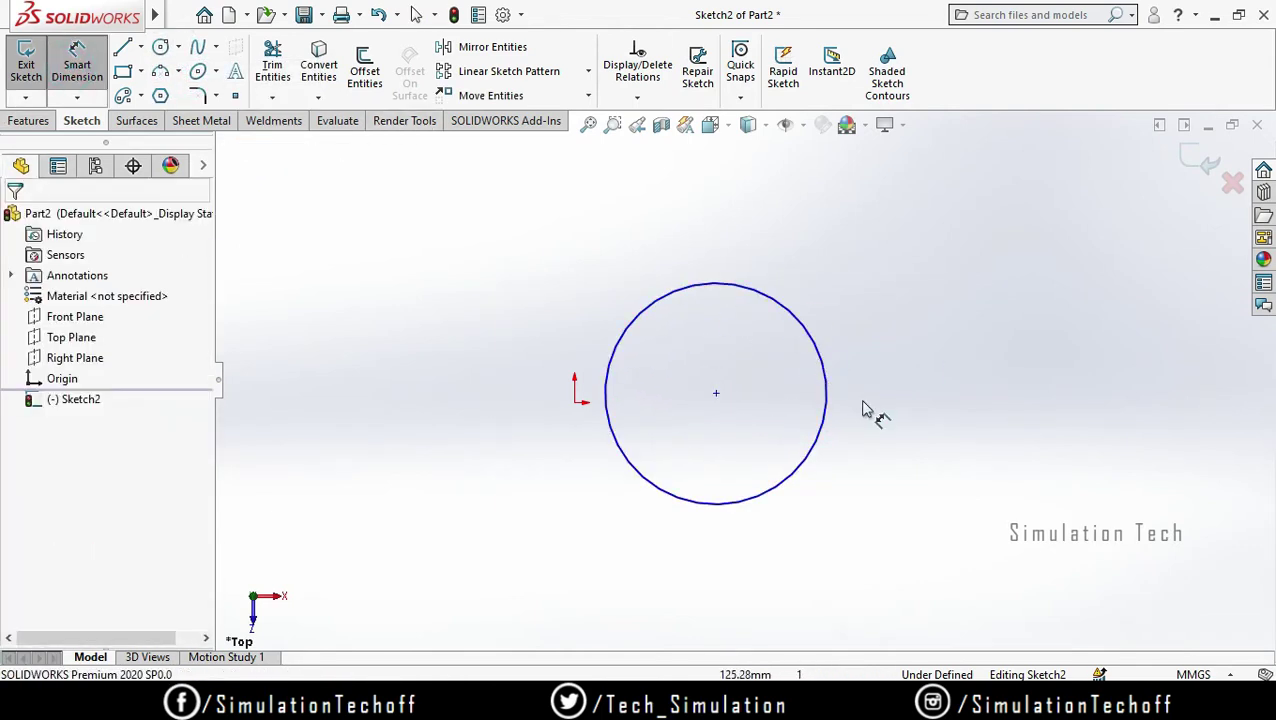
click(830, 400)
click(903, 397)
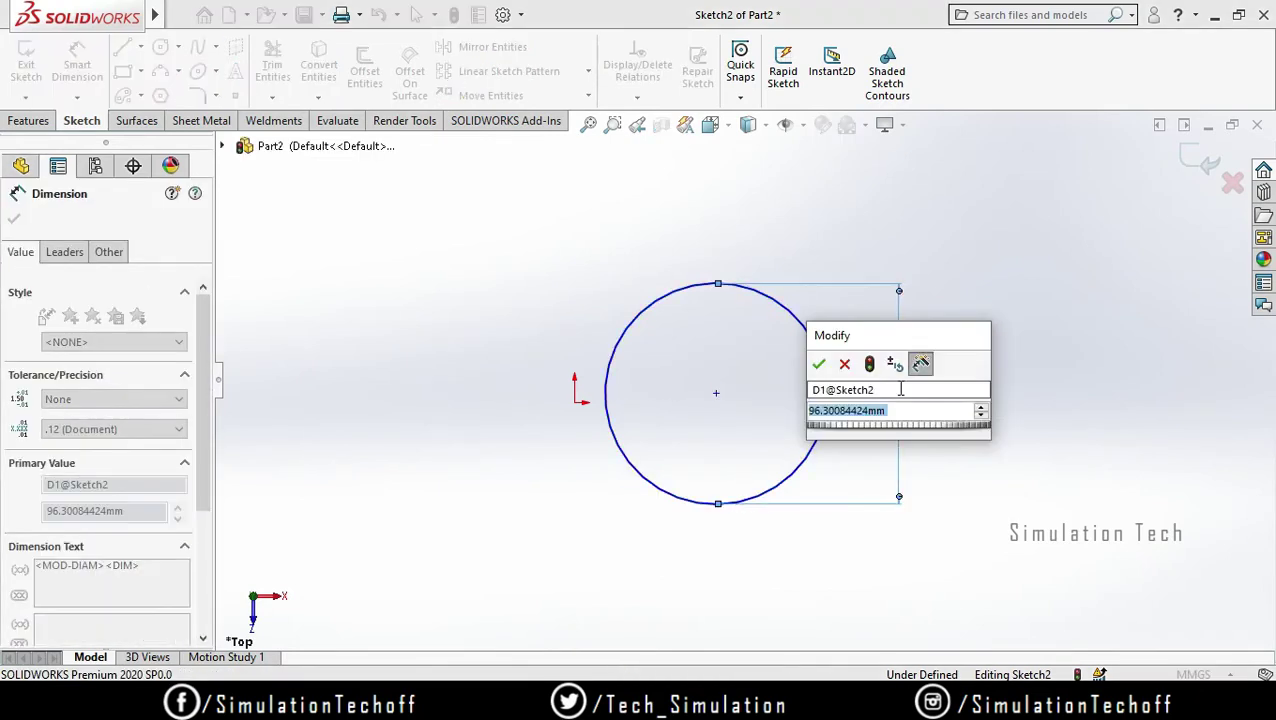
text(50)
key(Return)
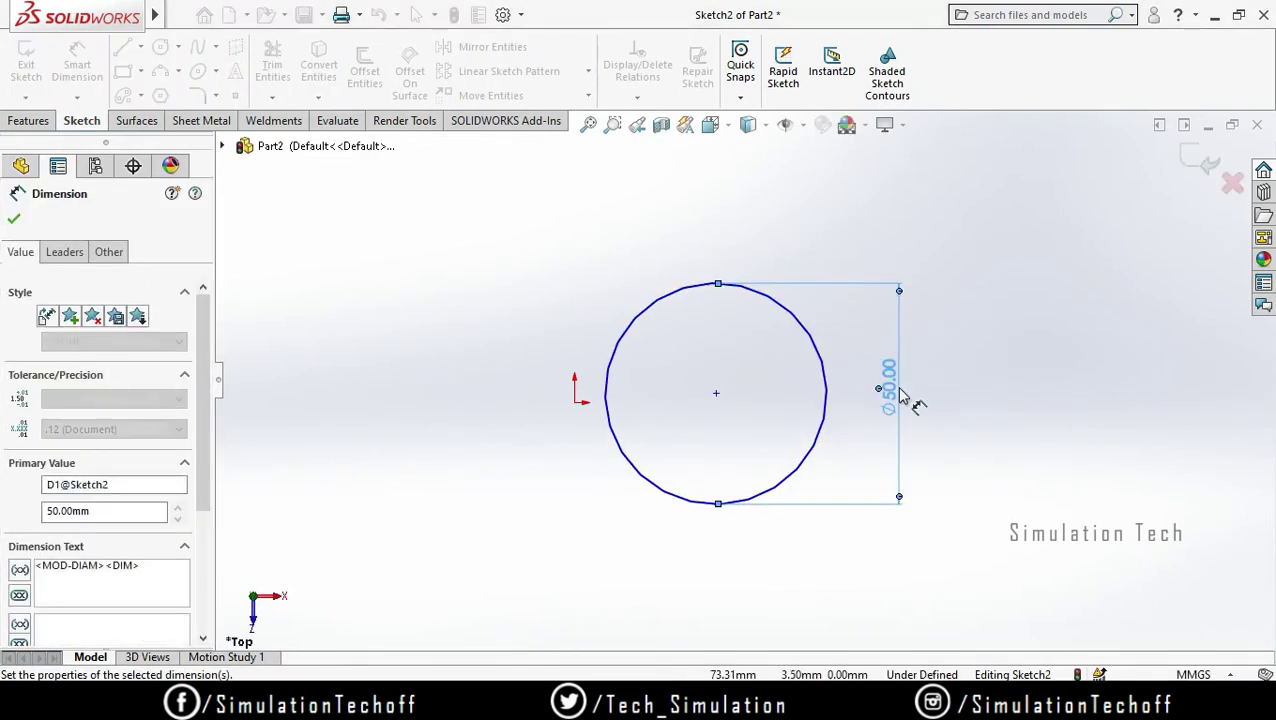
click(985, 438)
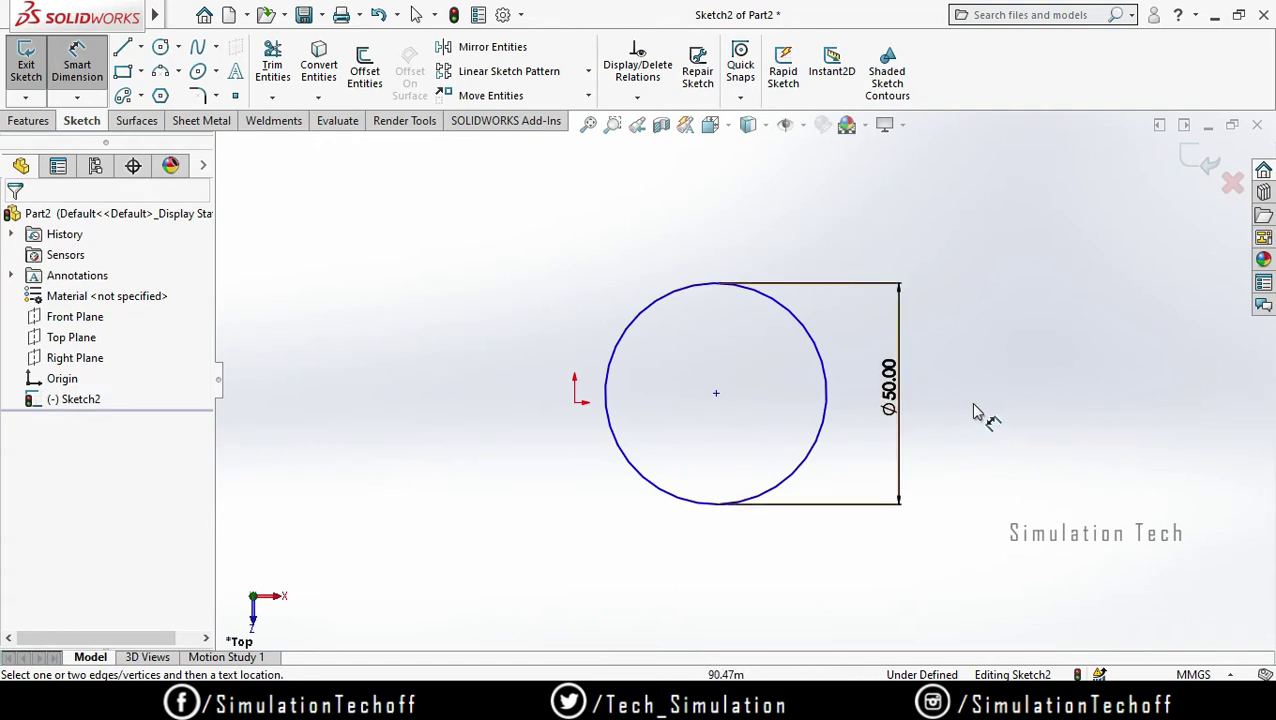
key(Escape)
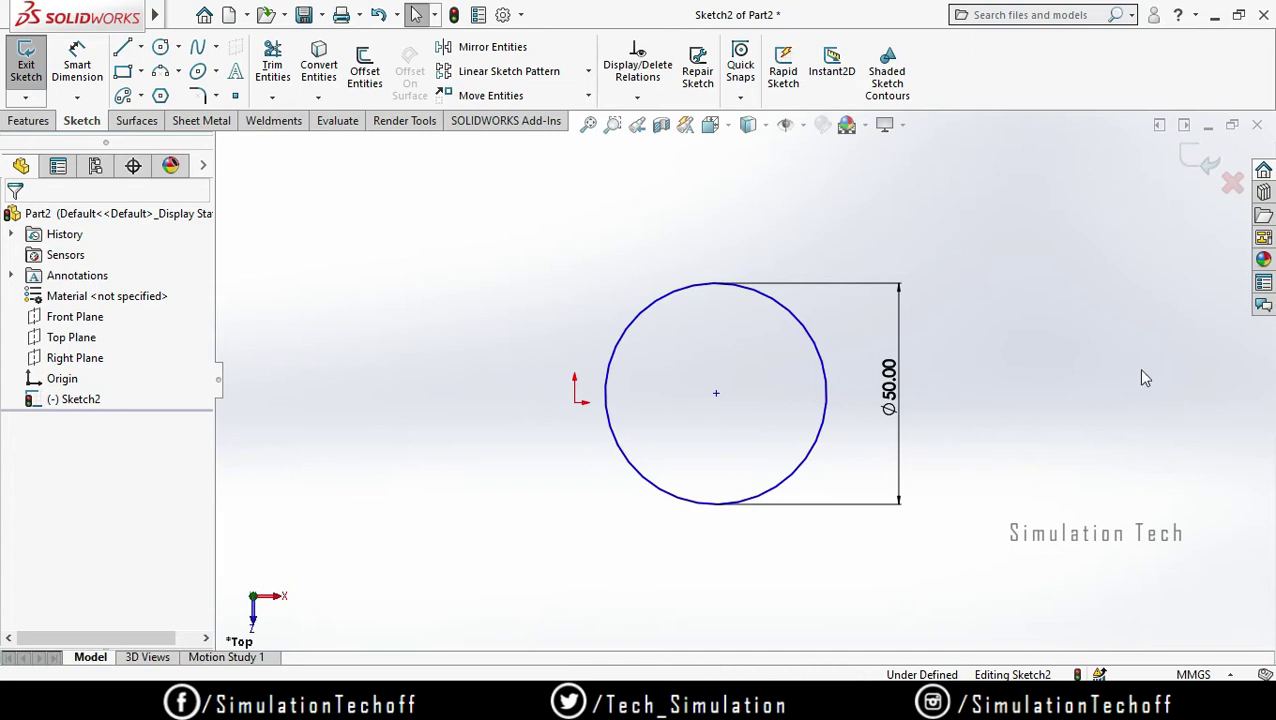
- Start a Helix and Spiral curve from the Features Curves dropdown
click(28, 121)
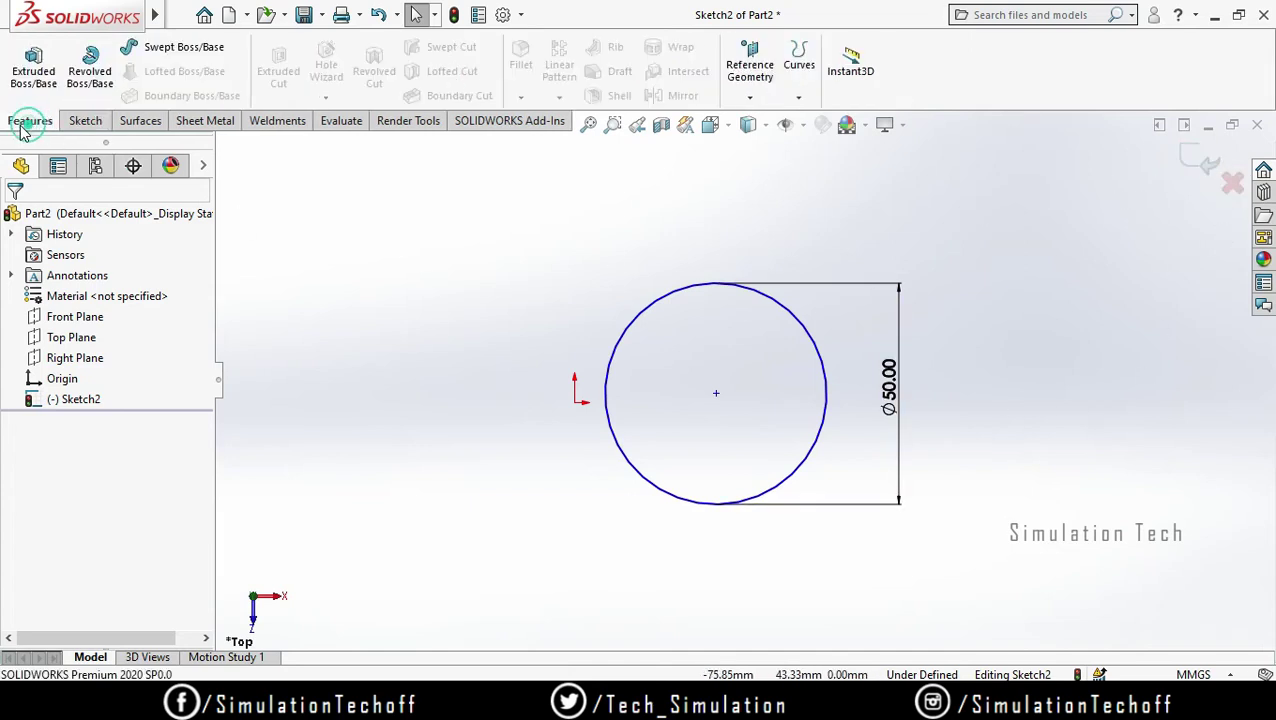
click(798, 98)
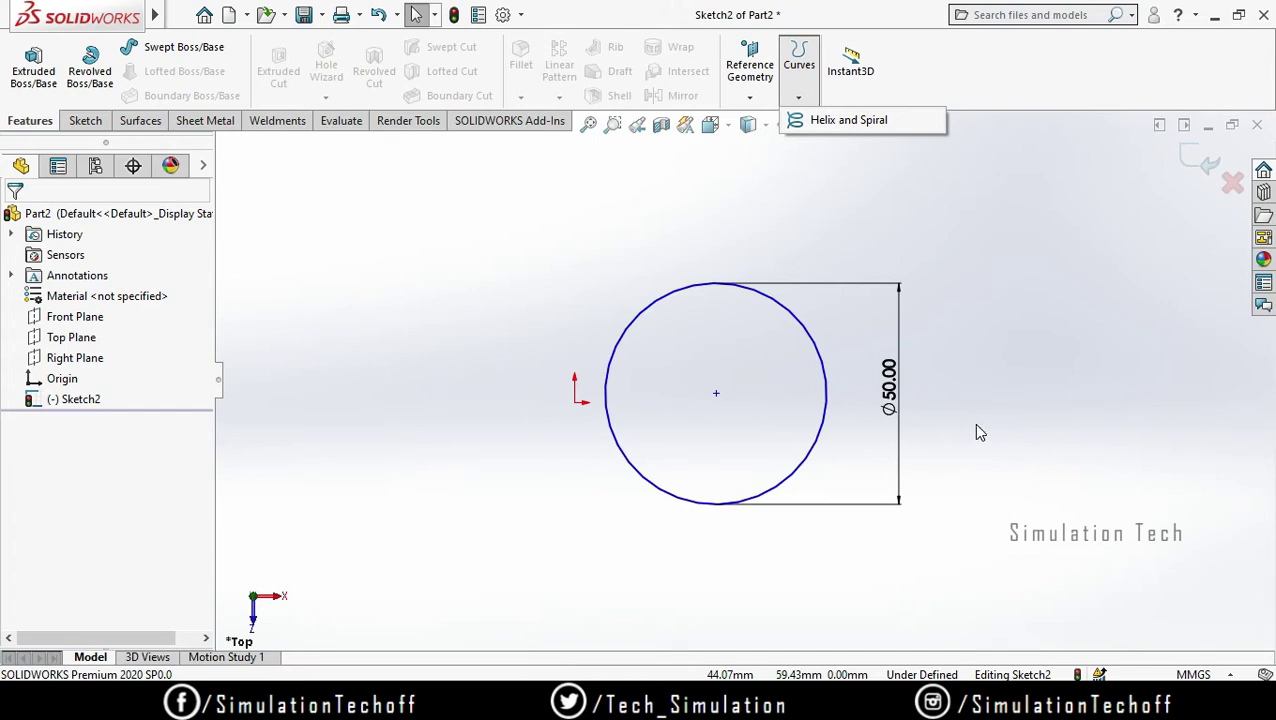
click(1043, 358)
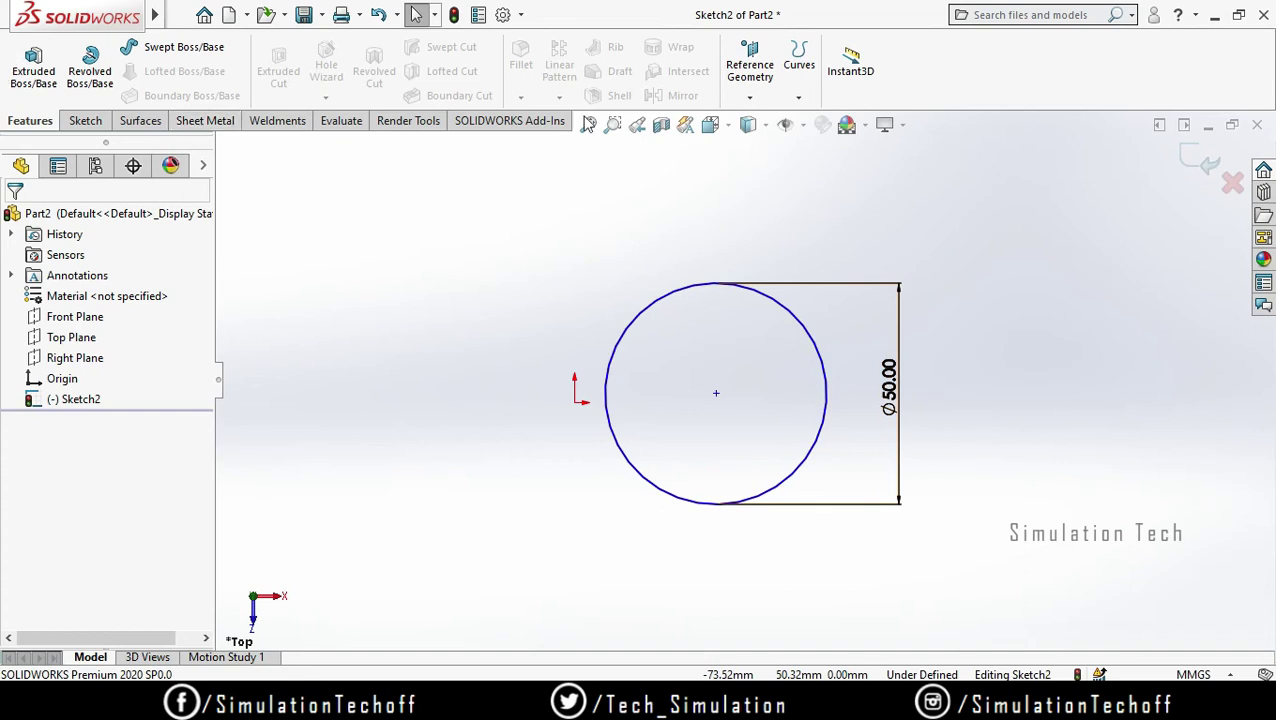
key(alt+w)
key(Escape)
click(799, 95)
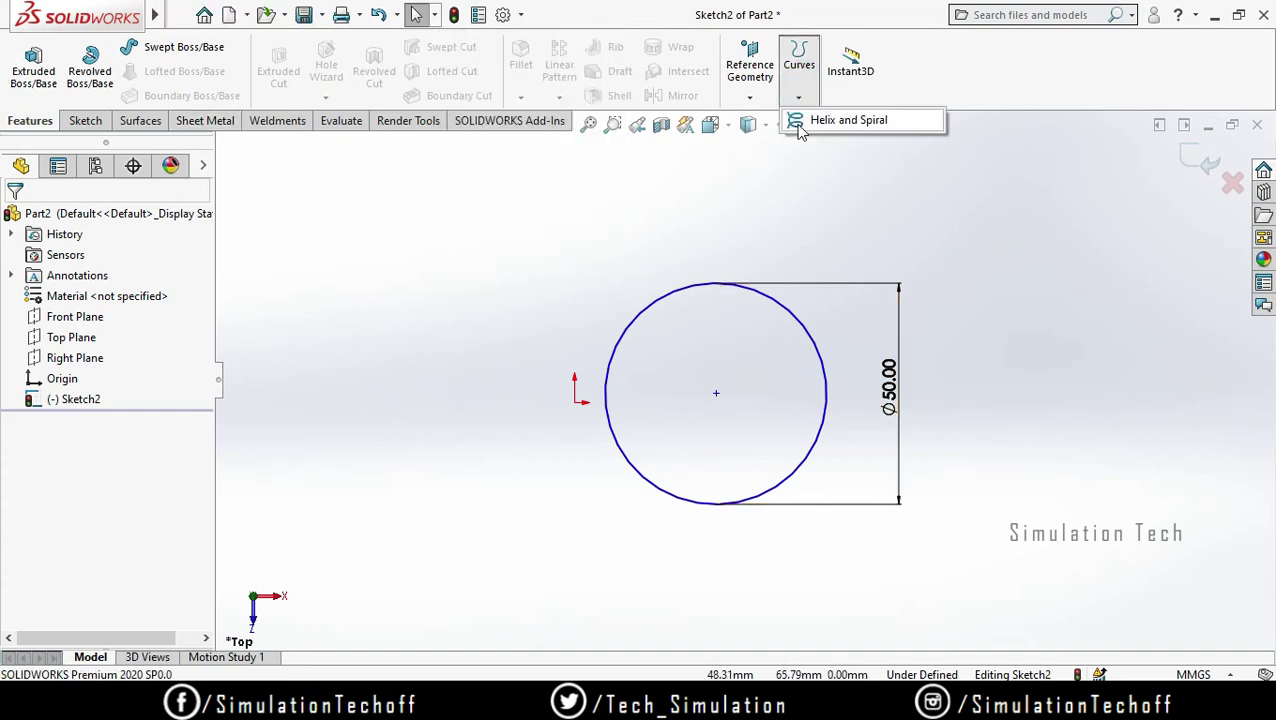
click(891, 127)
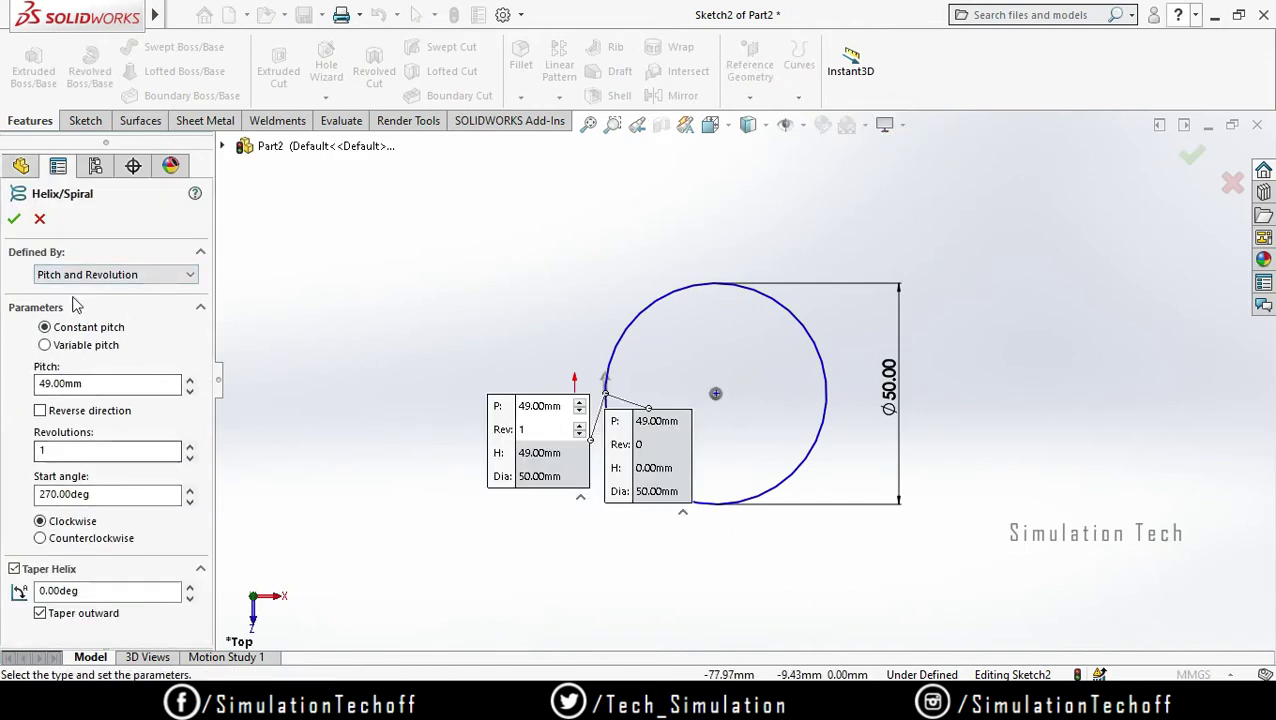
- Zoom and orbit to see the one-turn helix preview rising from the circle
scroll(742, 423, down, 3)
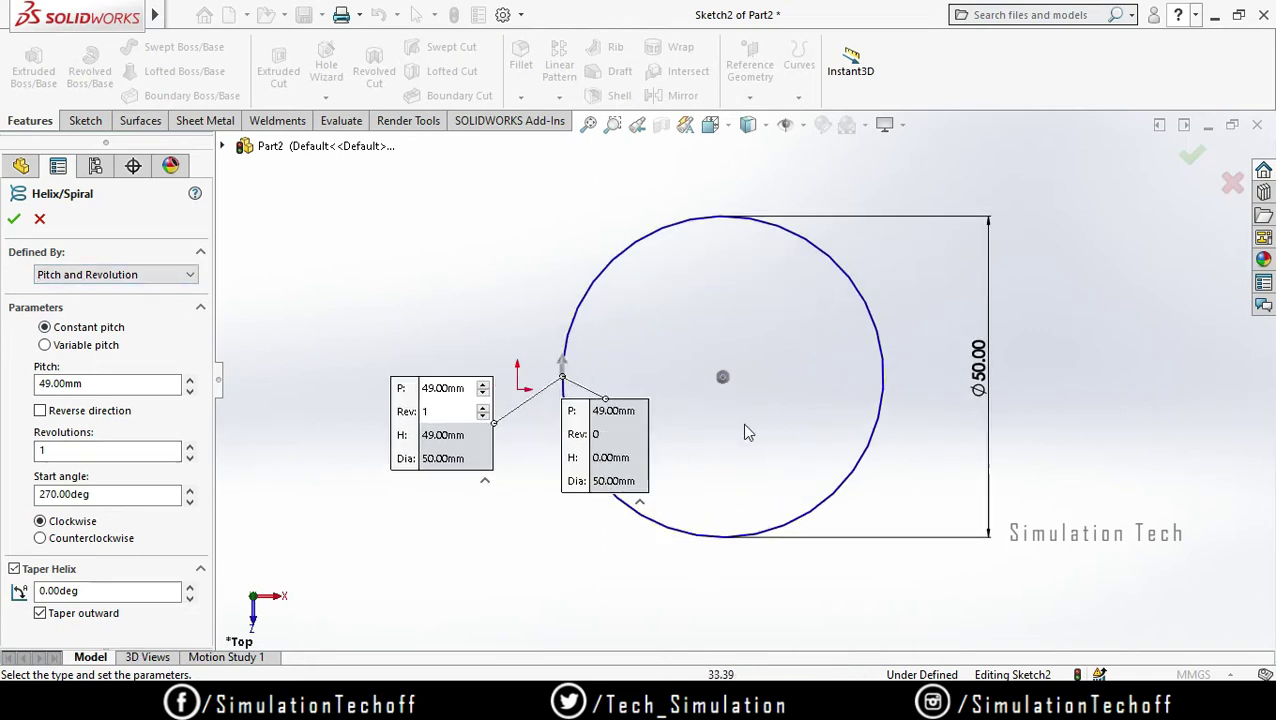
mouse_move(742, 423)
middle_down()
mouse_move(860, 490)
mouse_move(783, 398)
mouse_move(786, 384)
mouse_move(754, 380)
mouse_move(780, 362)
mouse_move(891, 404)
mouse_move(809, 356)
mouse_move(893, 374)
mouse_move(945, 364)
middle_up()
scroll(786, 384, up, 3)
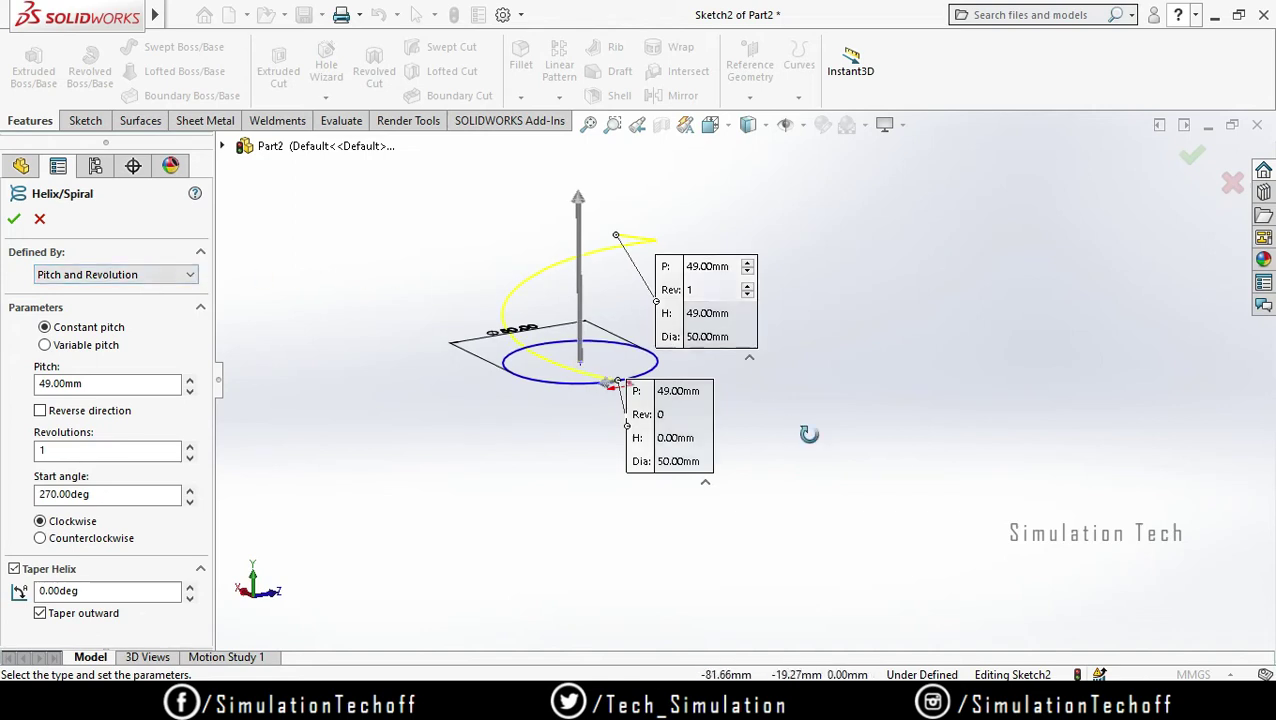
mouse_move(809, 433)
middle_down()
mouse_move(792, 439)
mouse_move(810, 428)
middle_up()
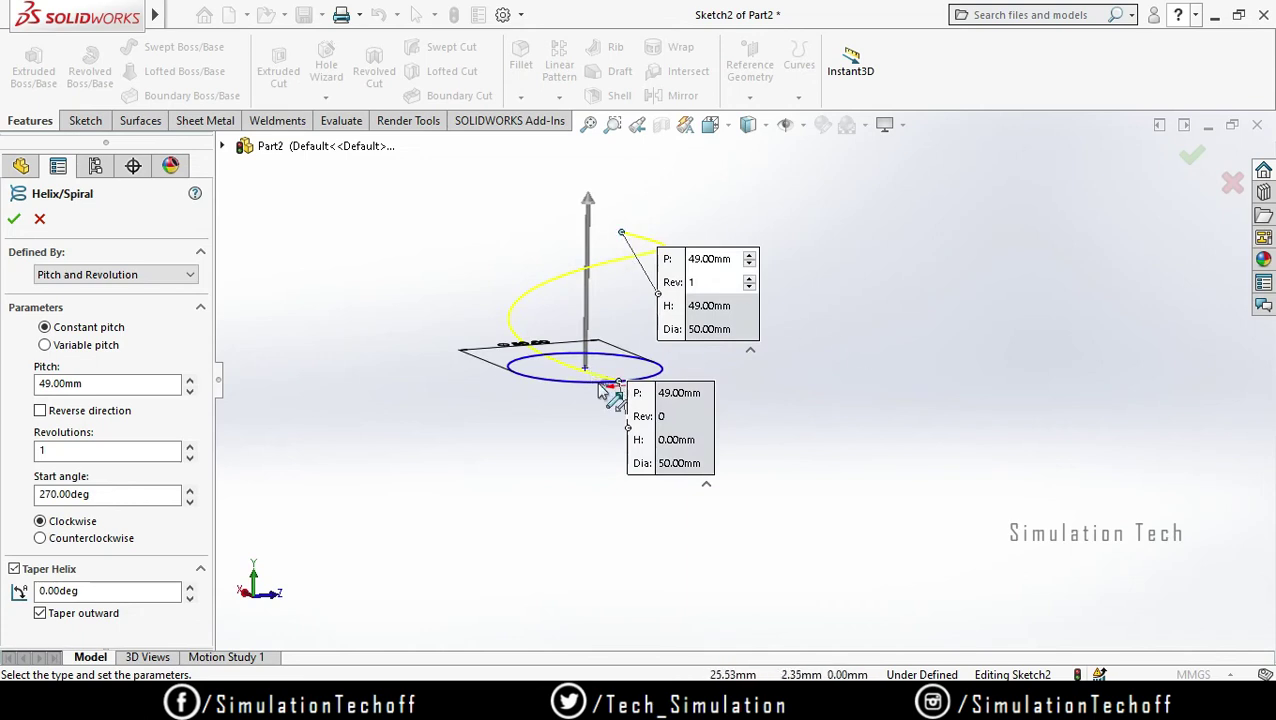
- Set the helix pitch to 50 mm and revolutions to 10
click(115, 386)
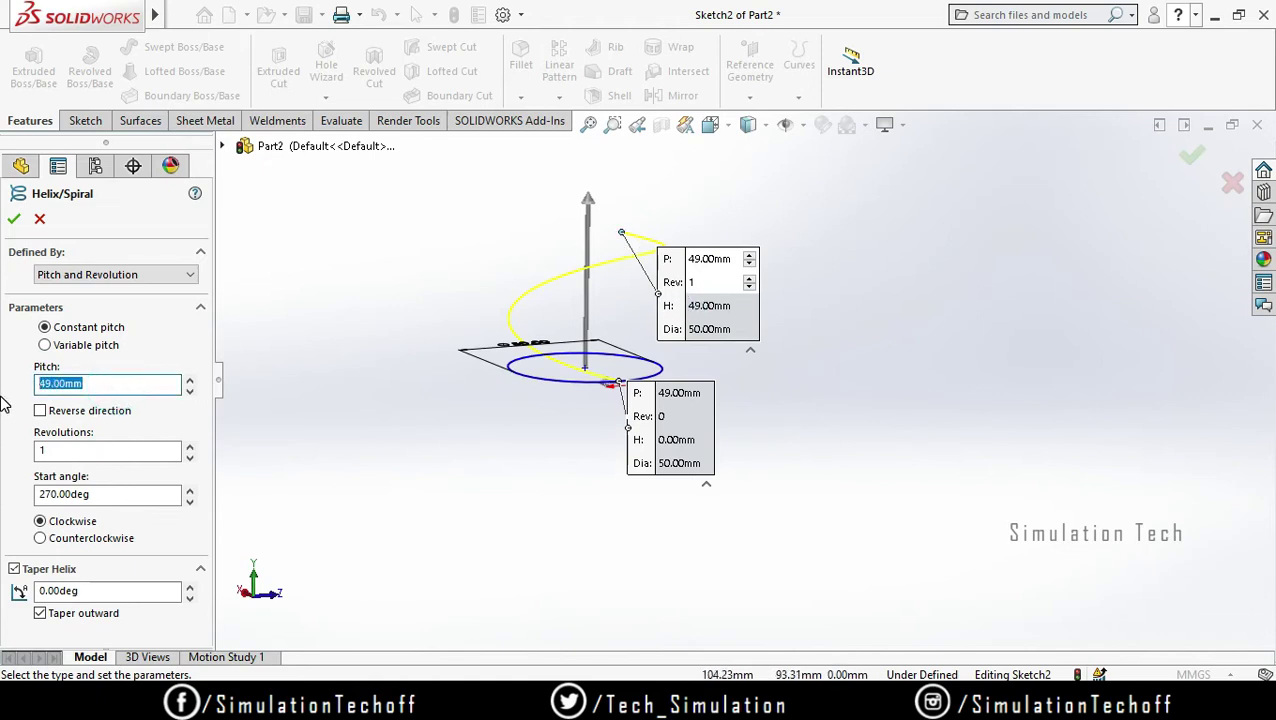
text(5)
key(Return)
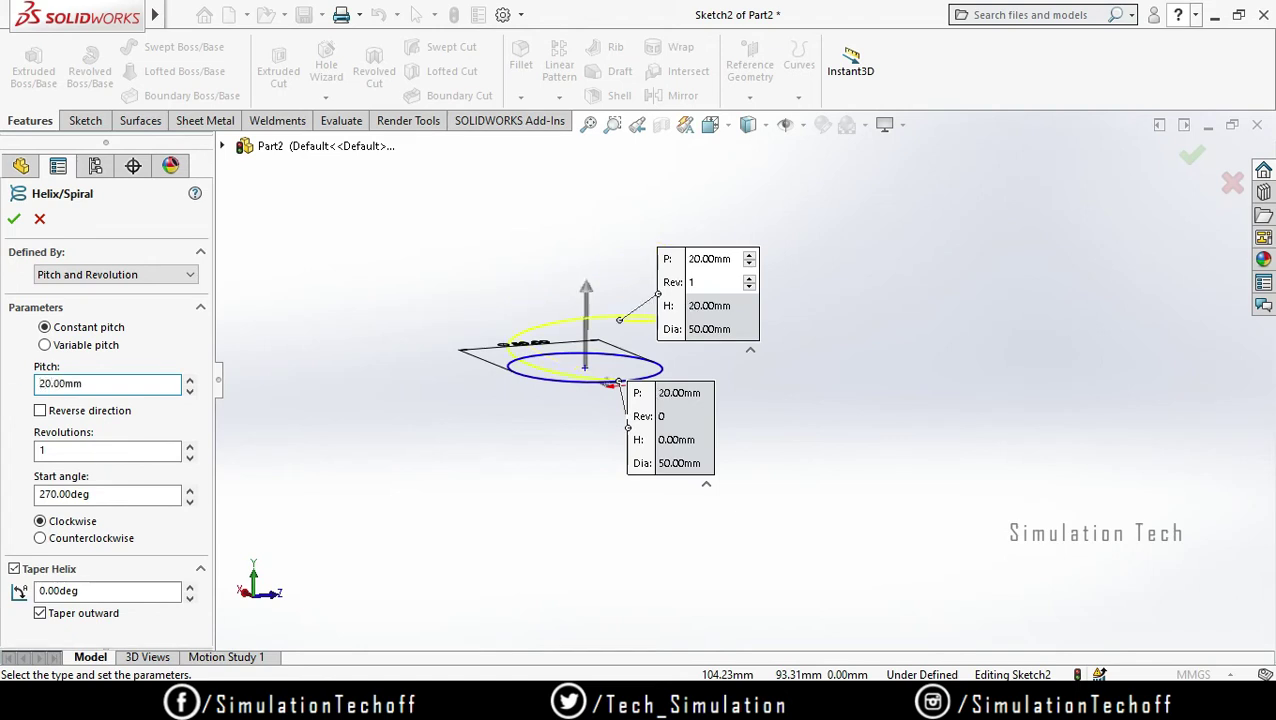
double_click(147, 387)
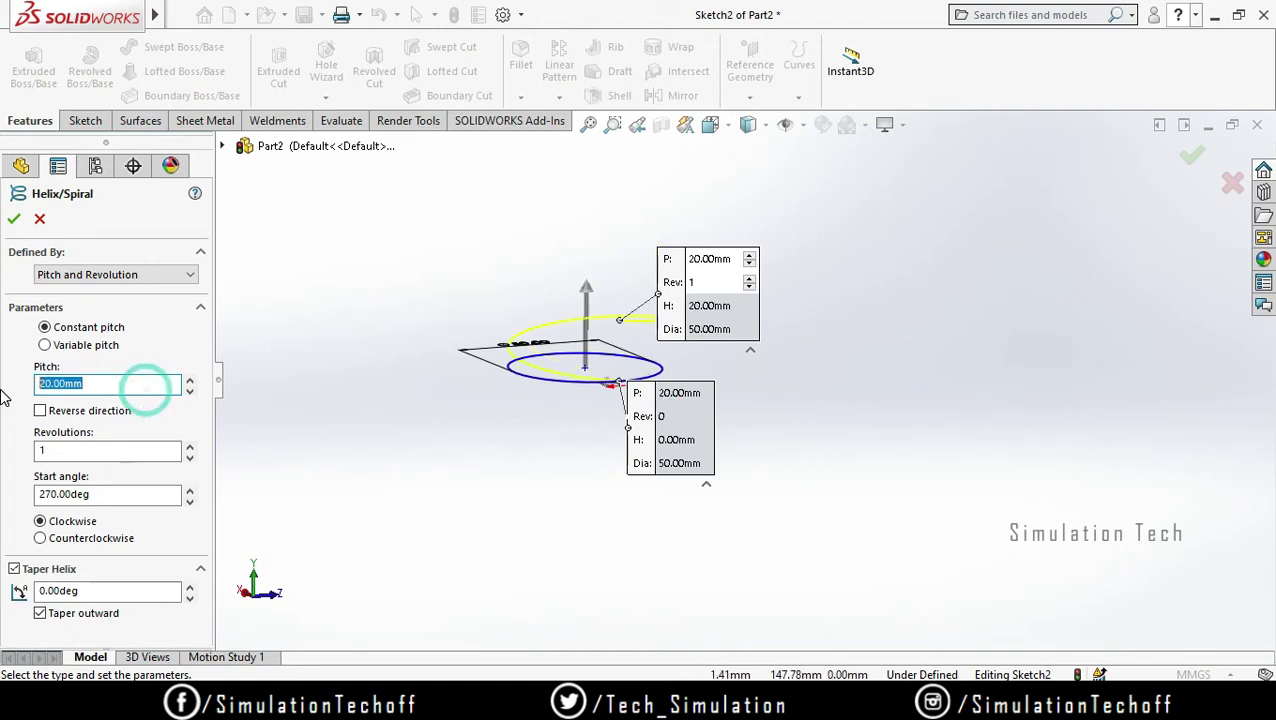
text(50)
key(Return)
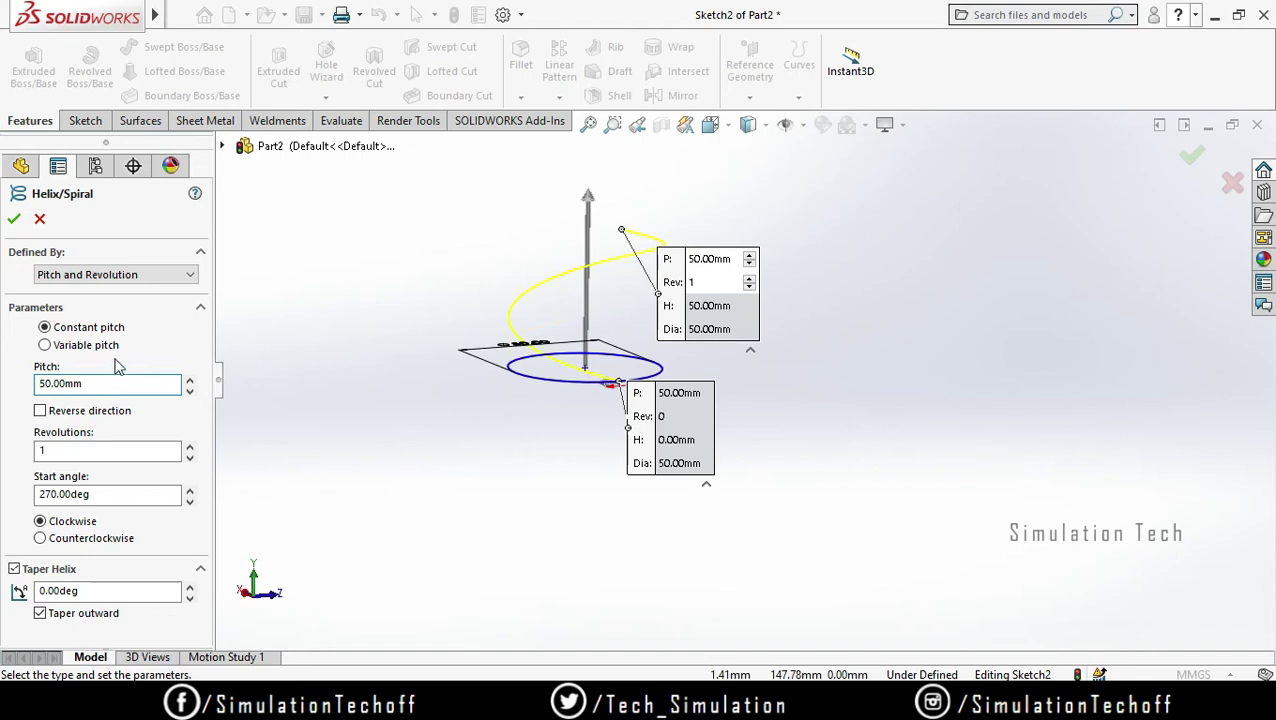
double_click(150, 450)
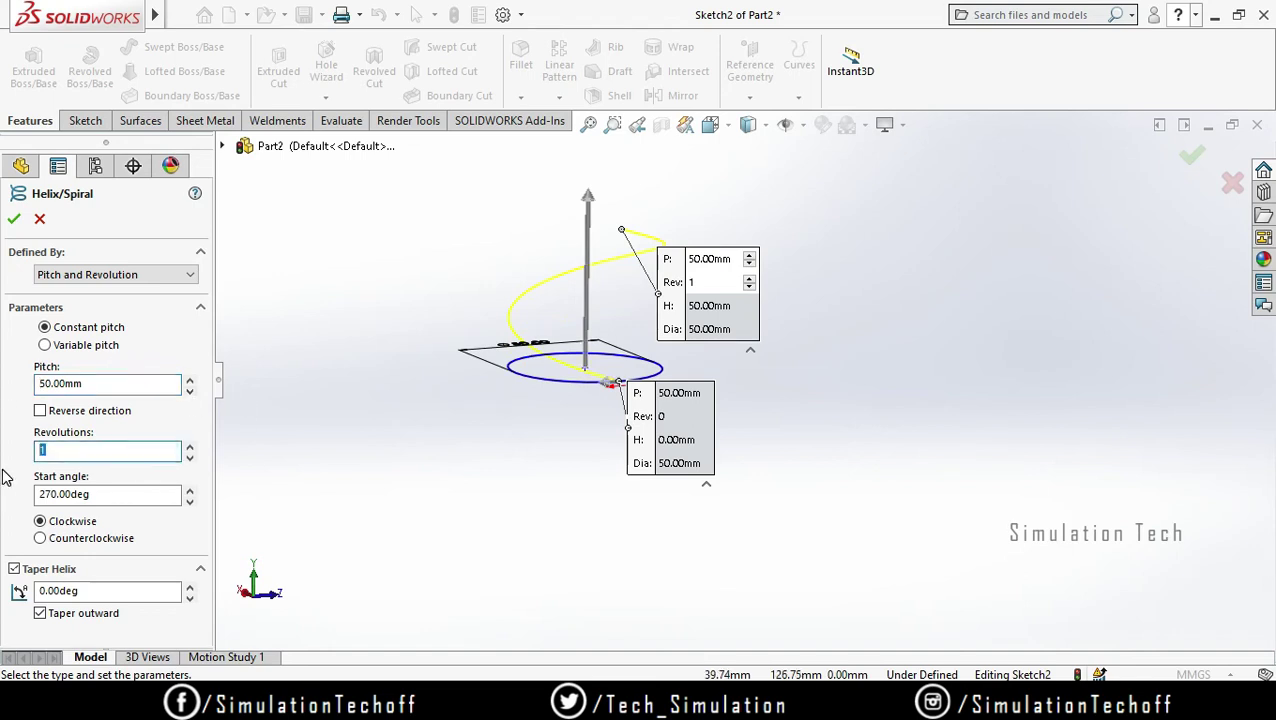
key(Return)
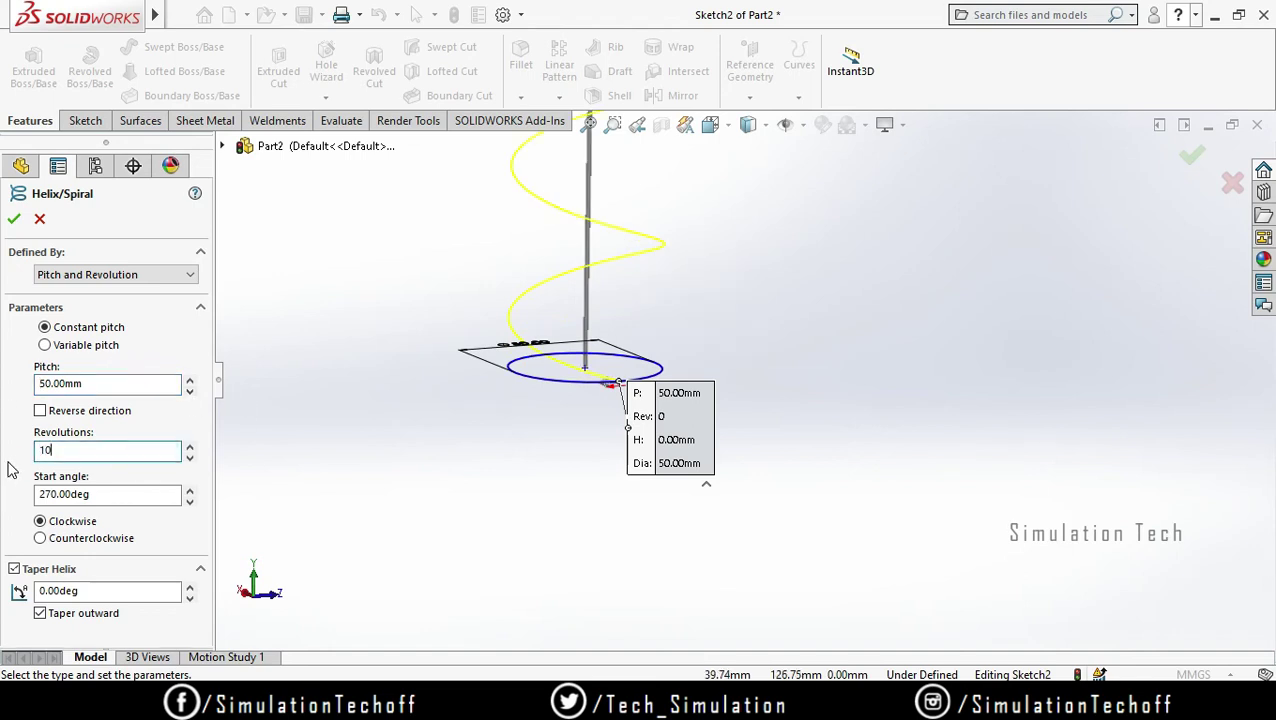
- Reframe the view to show the whole 500 mm helix and expand the Defined By choices
ctrl+middle_drag(795, 324, 788, 389)
scroll(795, 395, up, 3)
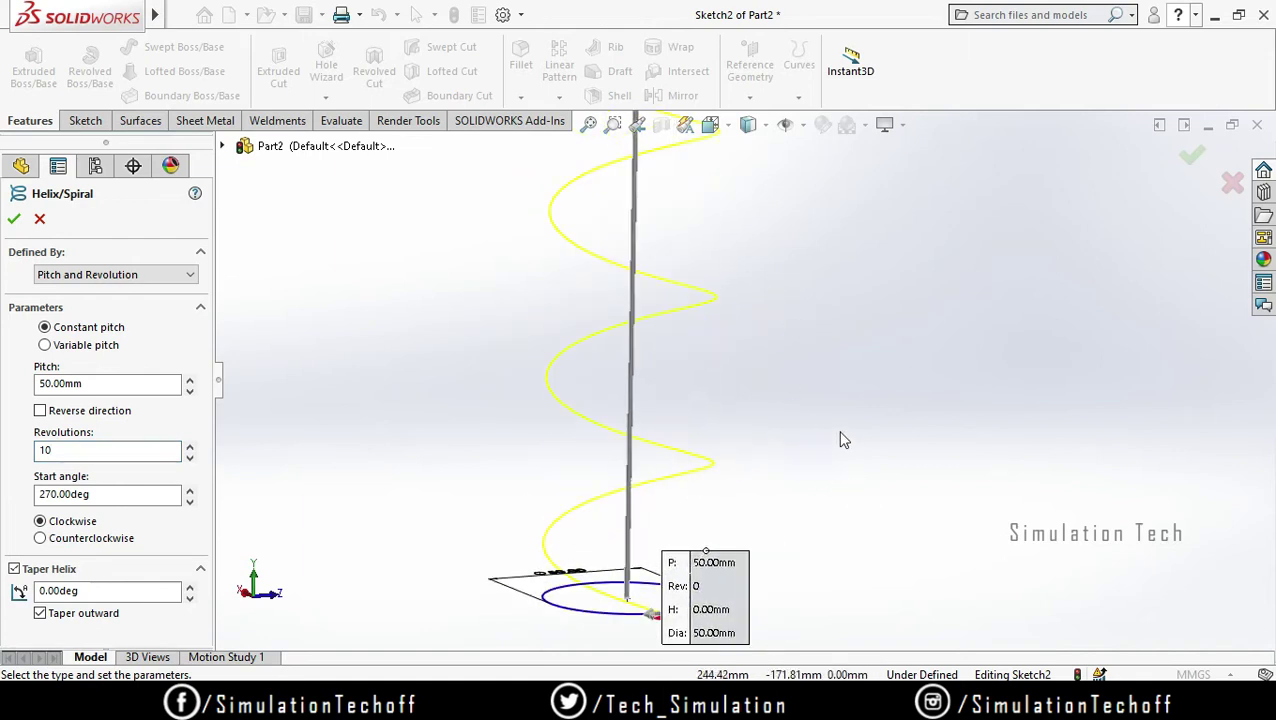
scroll(803, 402, down, 3)
scroll(776, 343, up, 3)
scroll(744, 435, up, 2)
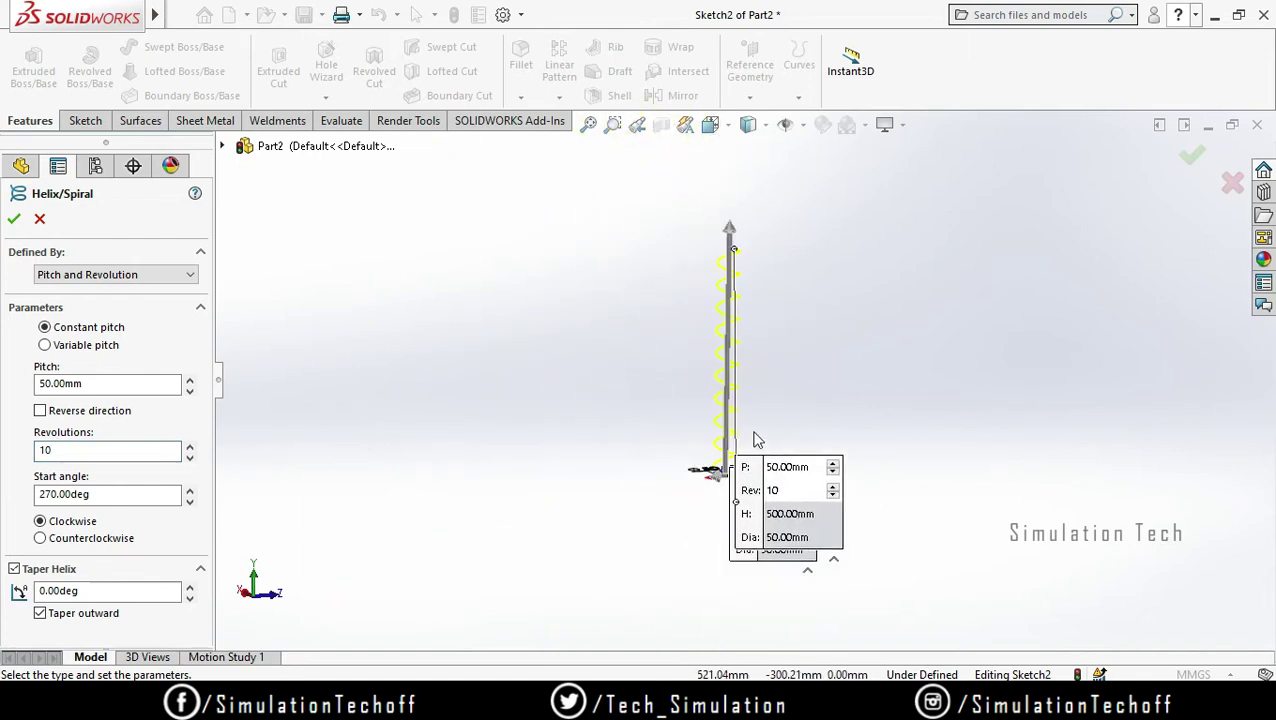
middle_drag(744, 435, 760, 365)
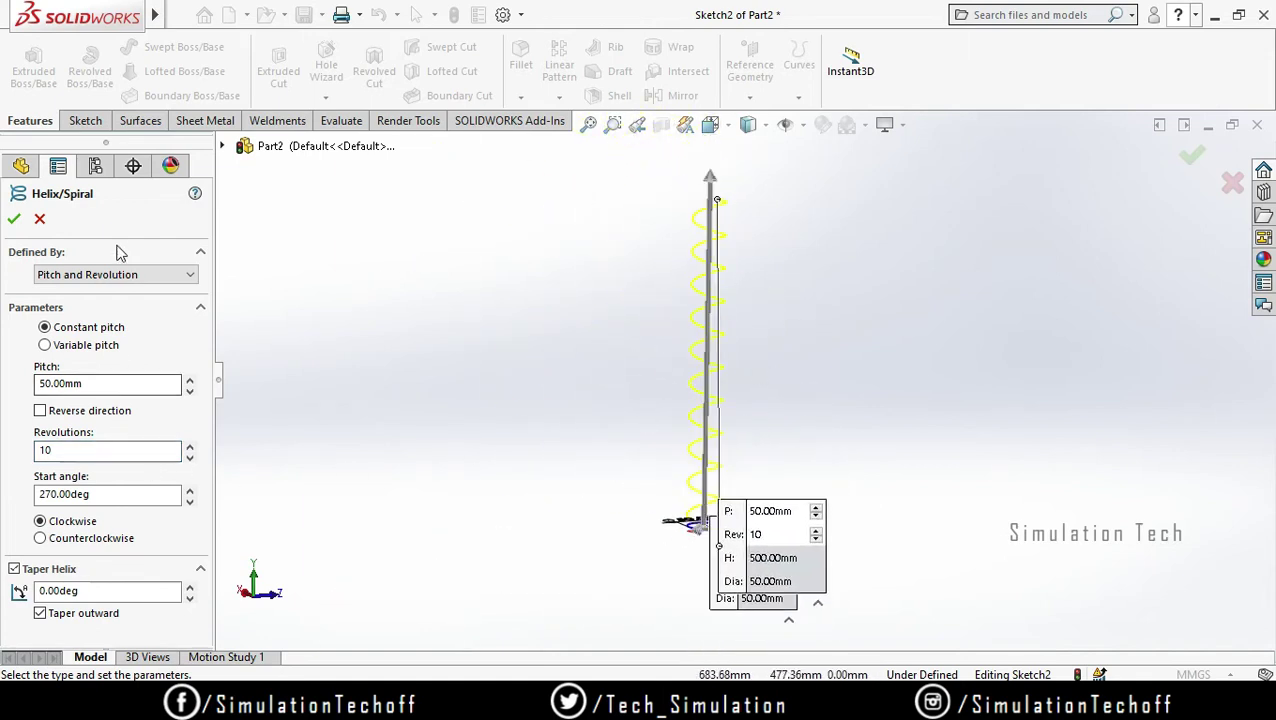
click(158, 278)
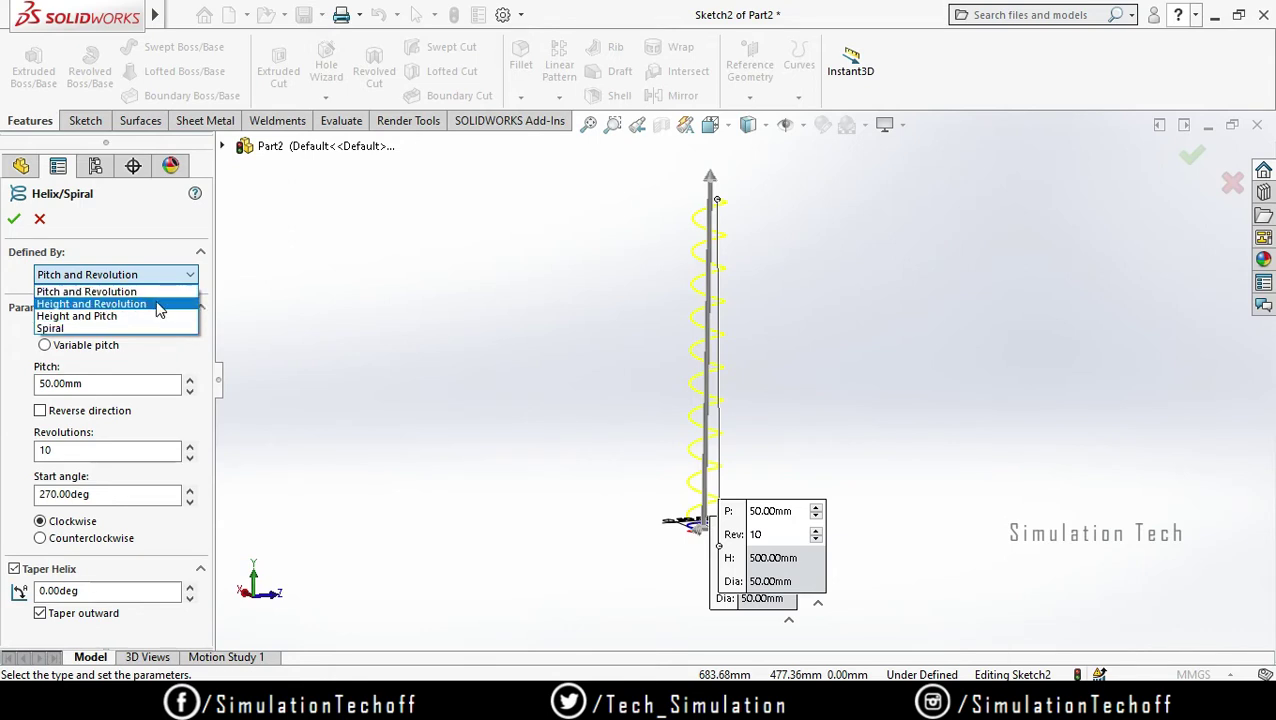
- Define the helix by Height and Revolution with a 250 mm height
click(160, 305)
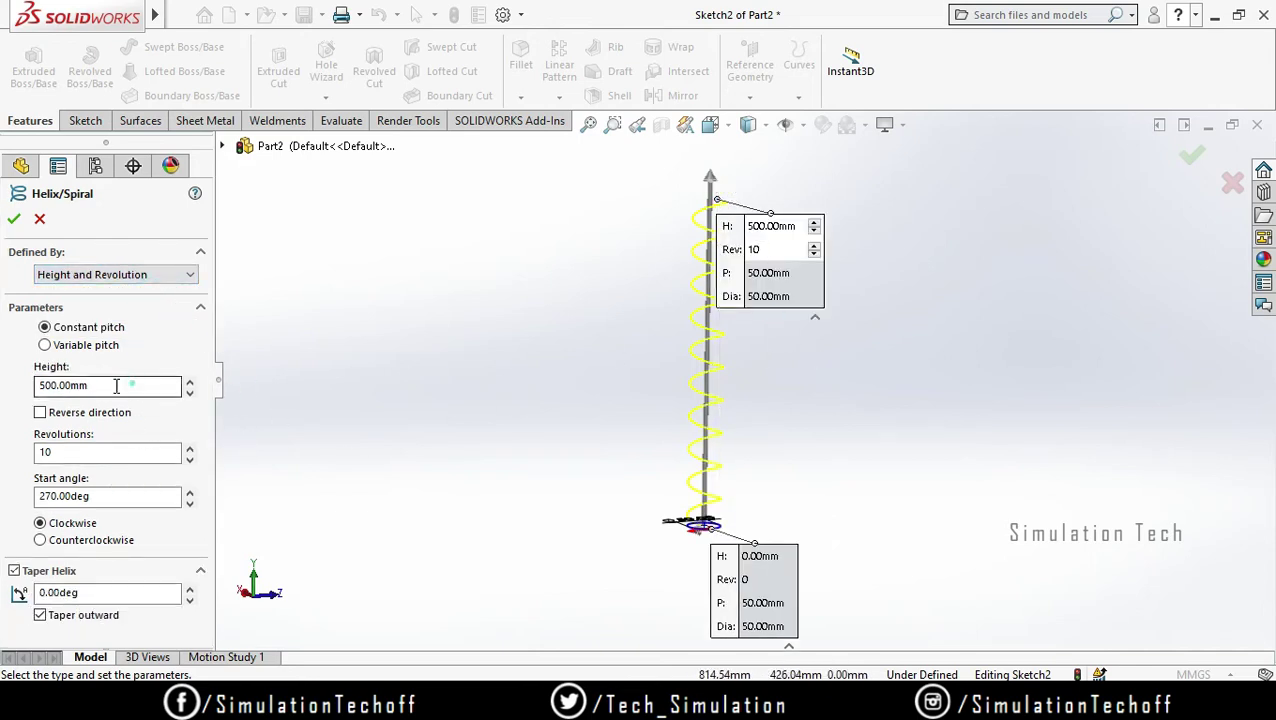
drag(132, 386, 4, 418)
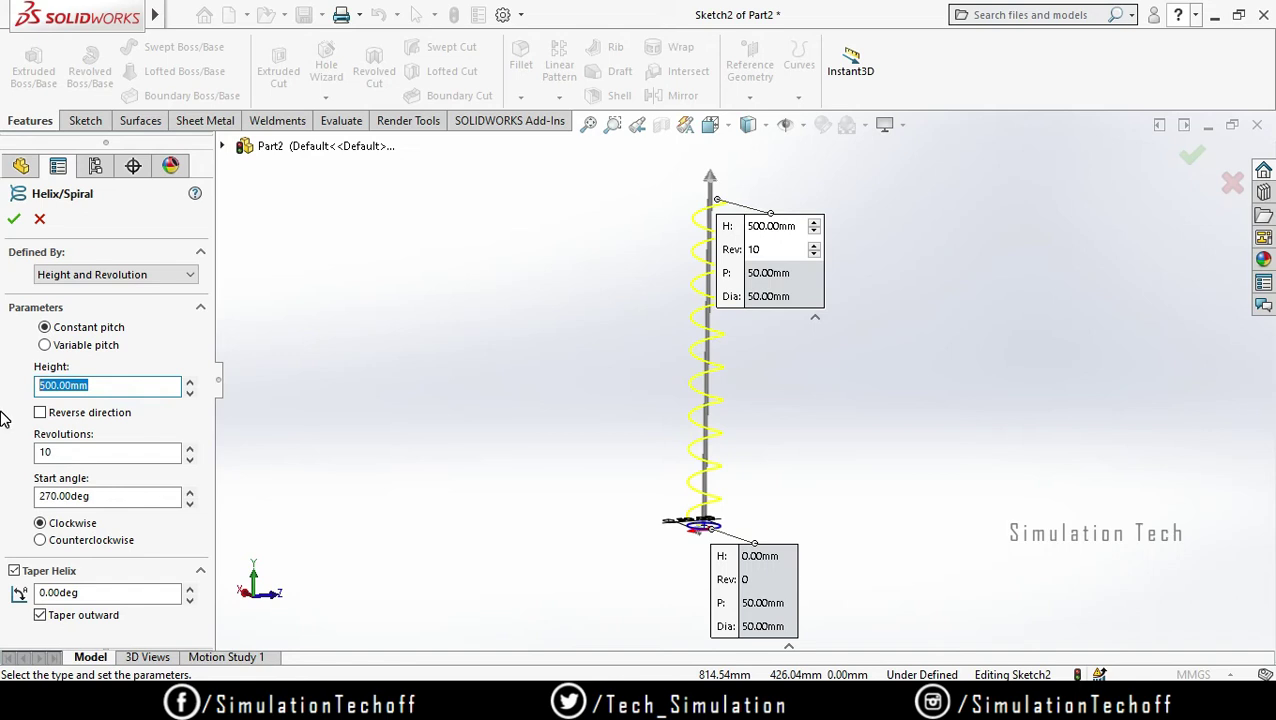
text(250)
key(Return)
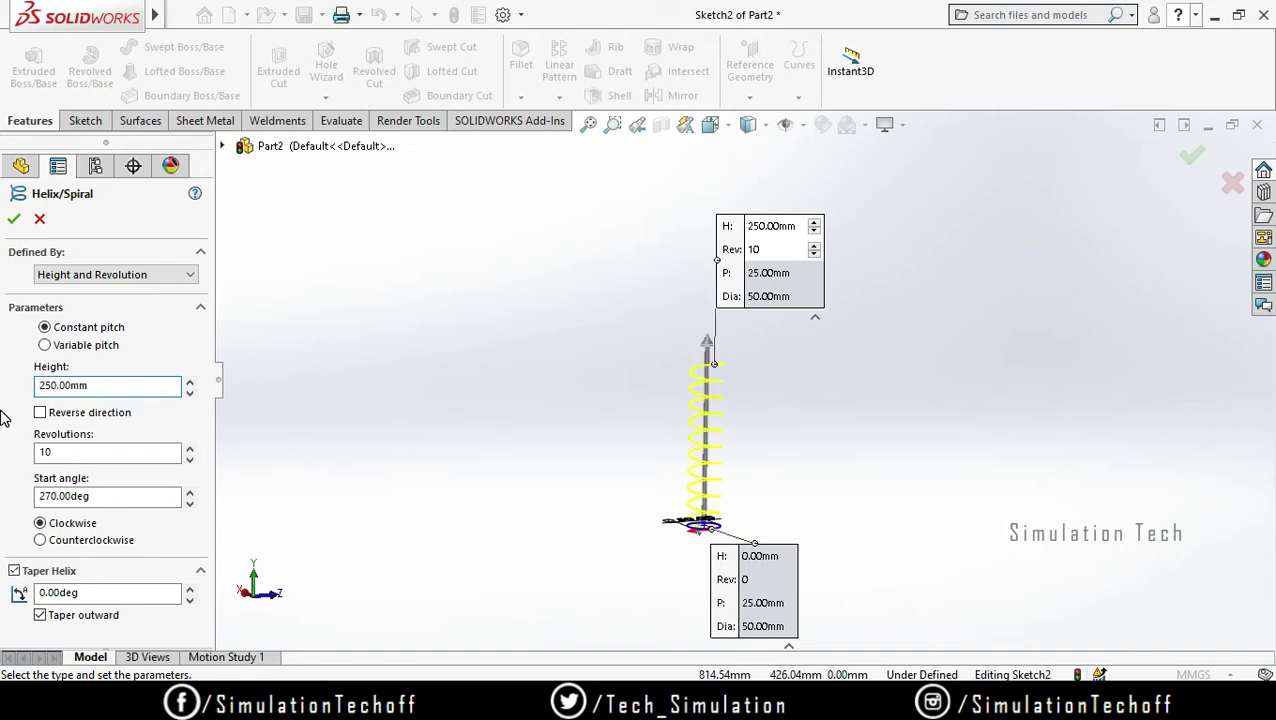
mouse_move(773, 494)
middle_down()
mouse_move(738, 432)
mouse_move(917, 555)
mouse_move(926, 521)
mouse_move(792, 447)
middle_up()
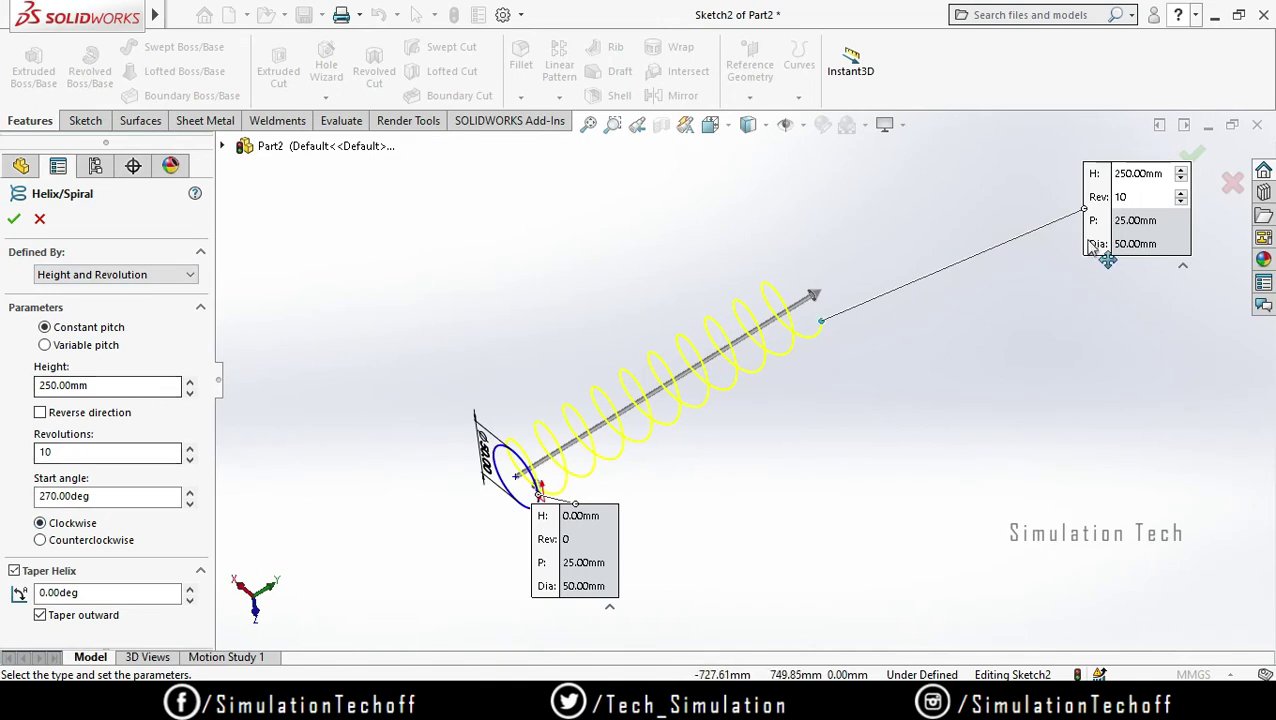
click(278, 592)
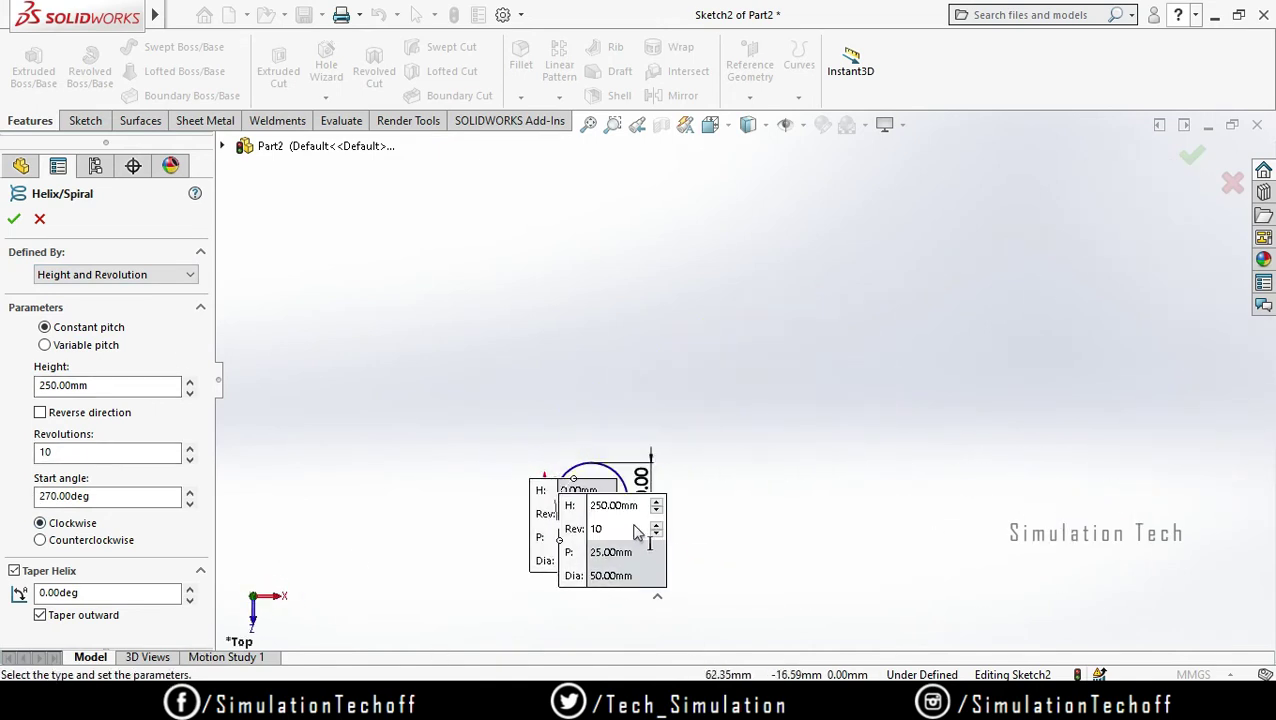
key(f)
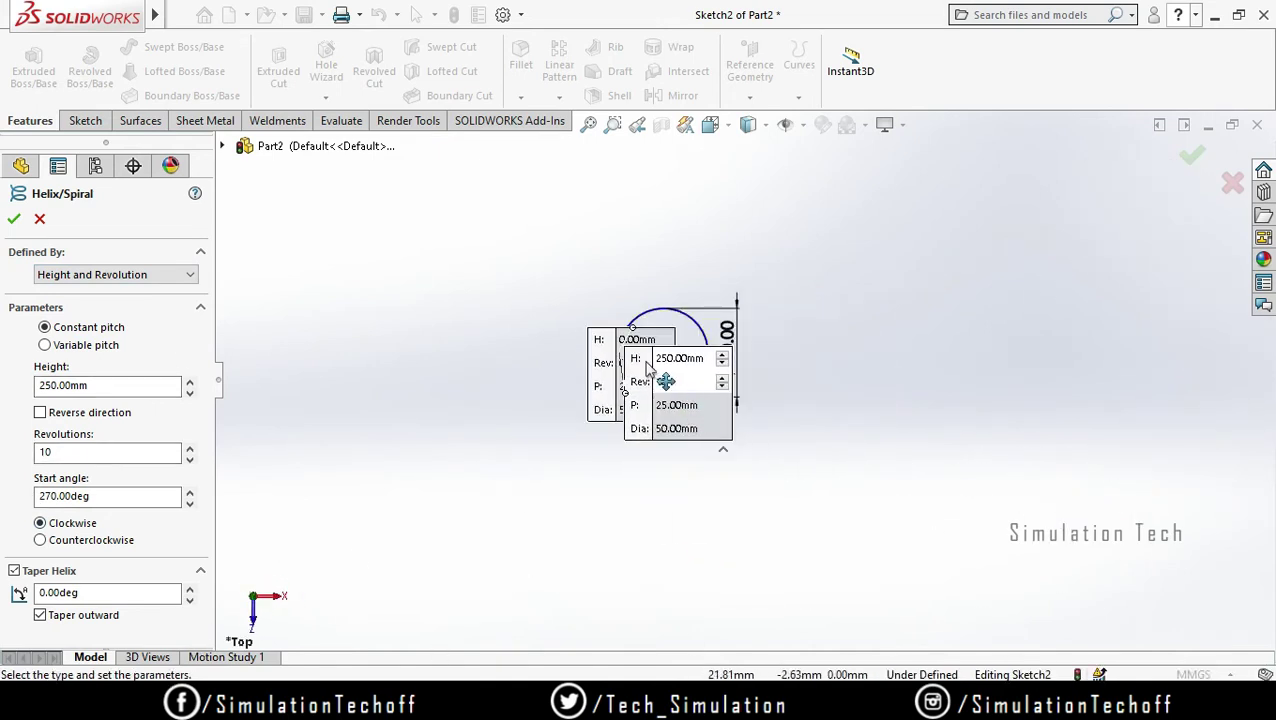
scroll(661, 391, down, 2)
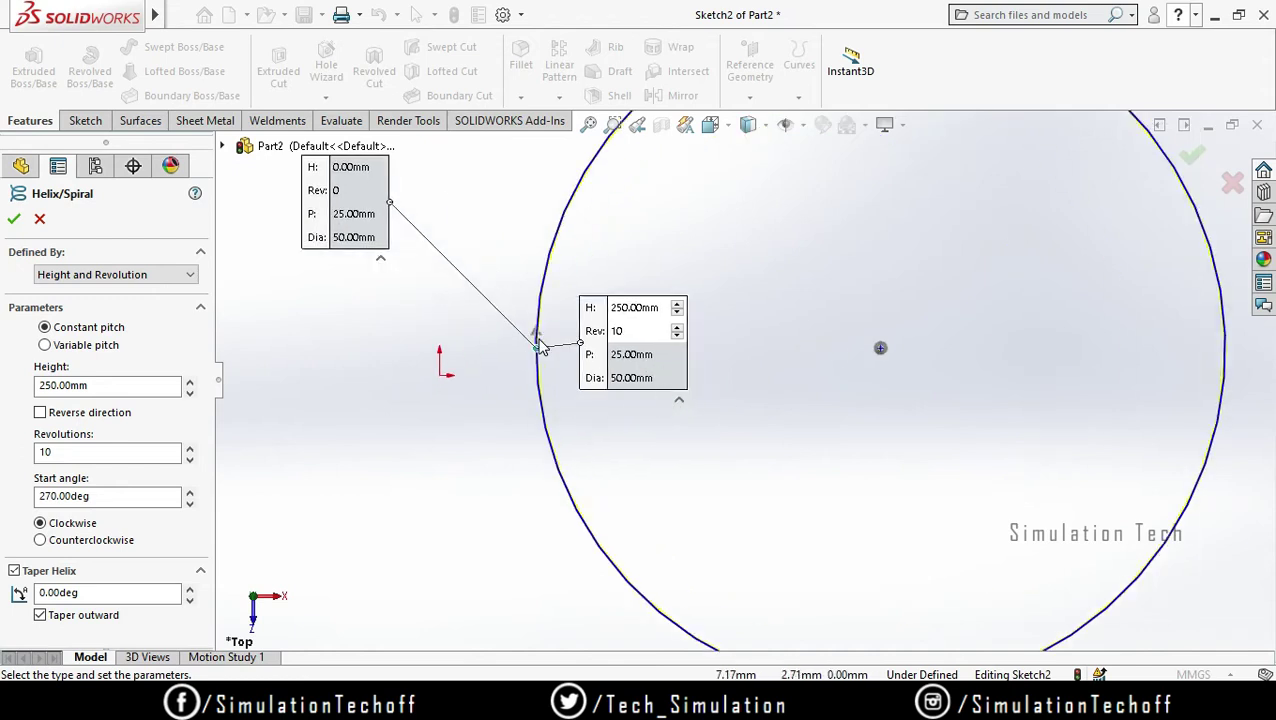
middle_drag(757, 441, 730, 449)
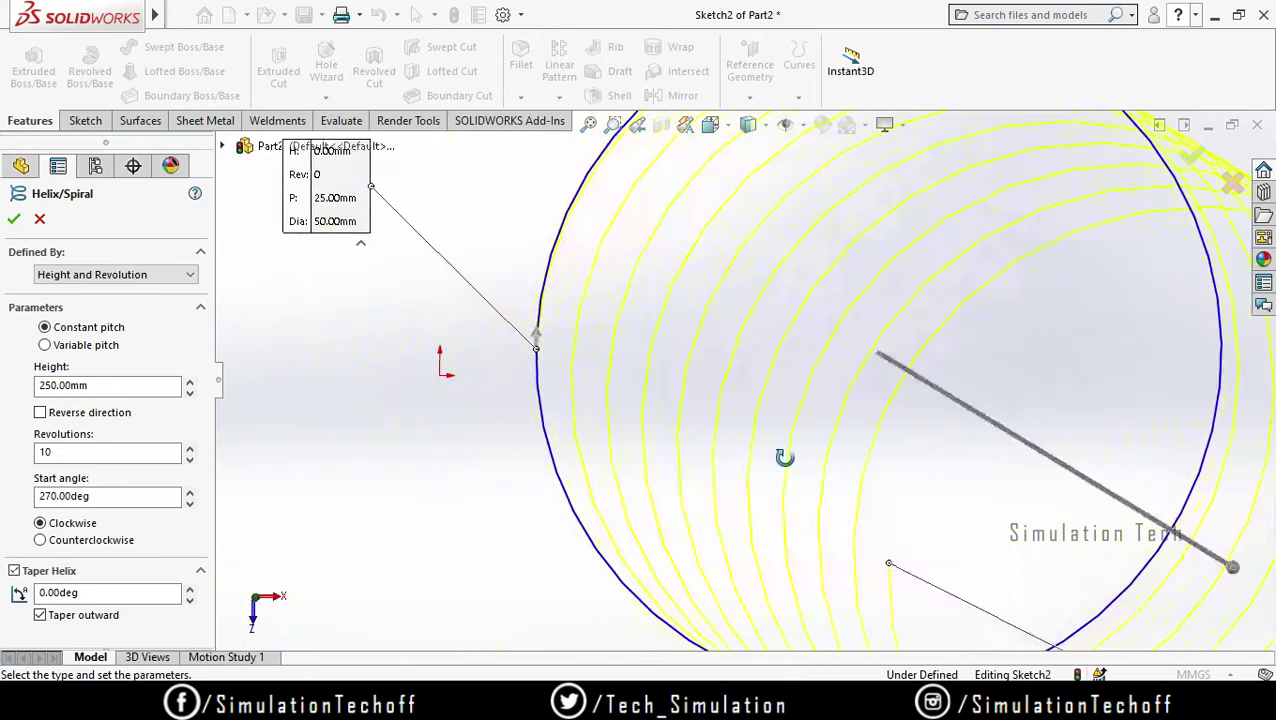
key(f)
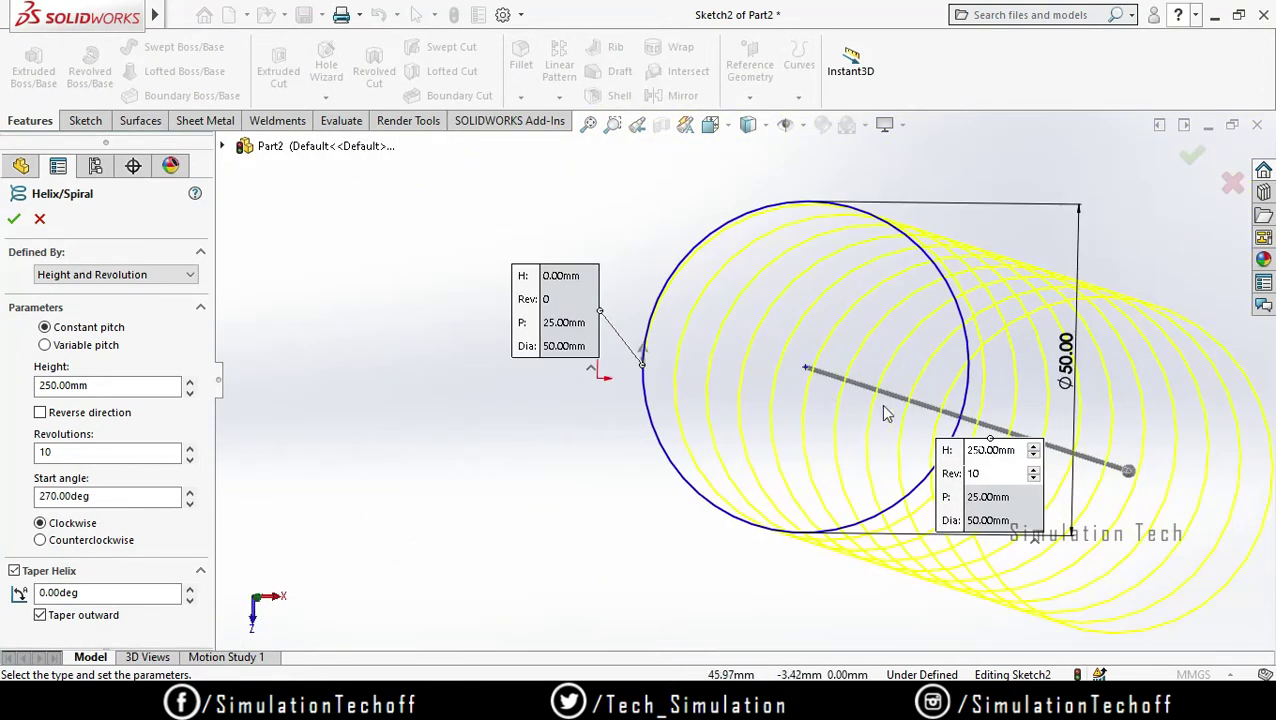
middle_drag(869, 397, 865, 405)
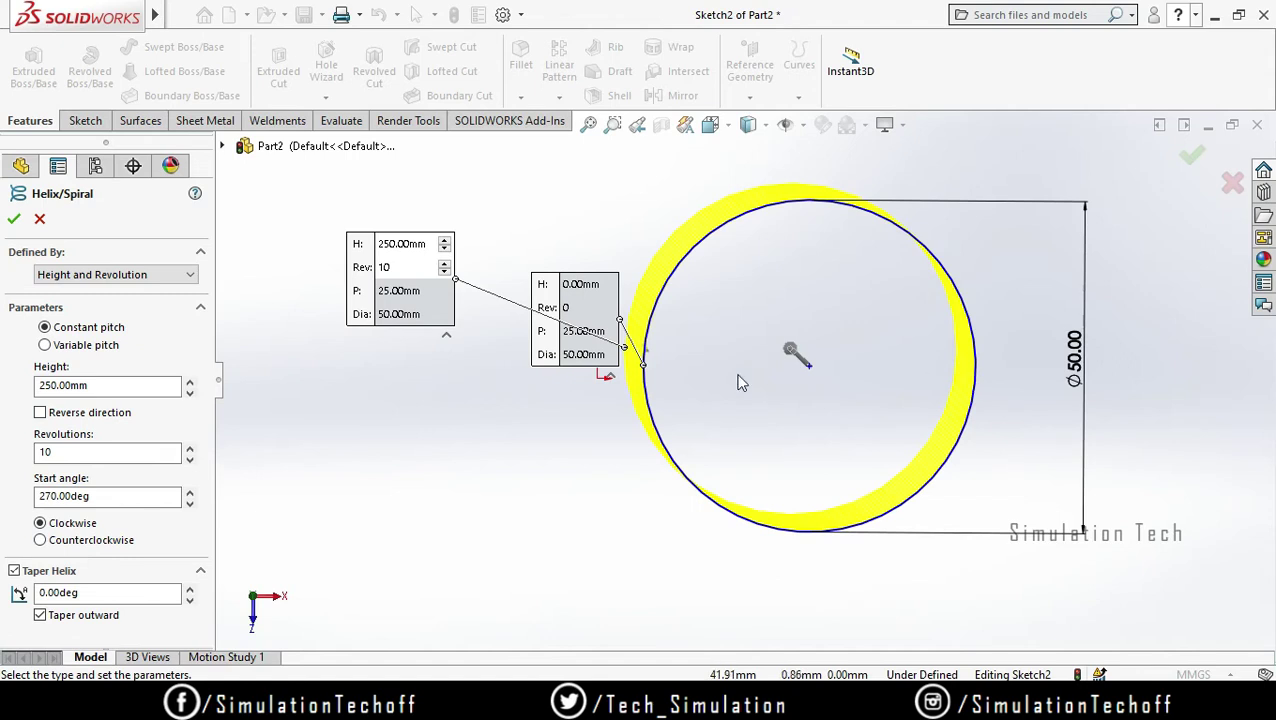
- Change the helix start angle to 90° and orbit to check the preview
double_click(106, 497)
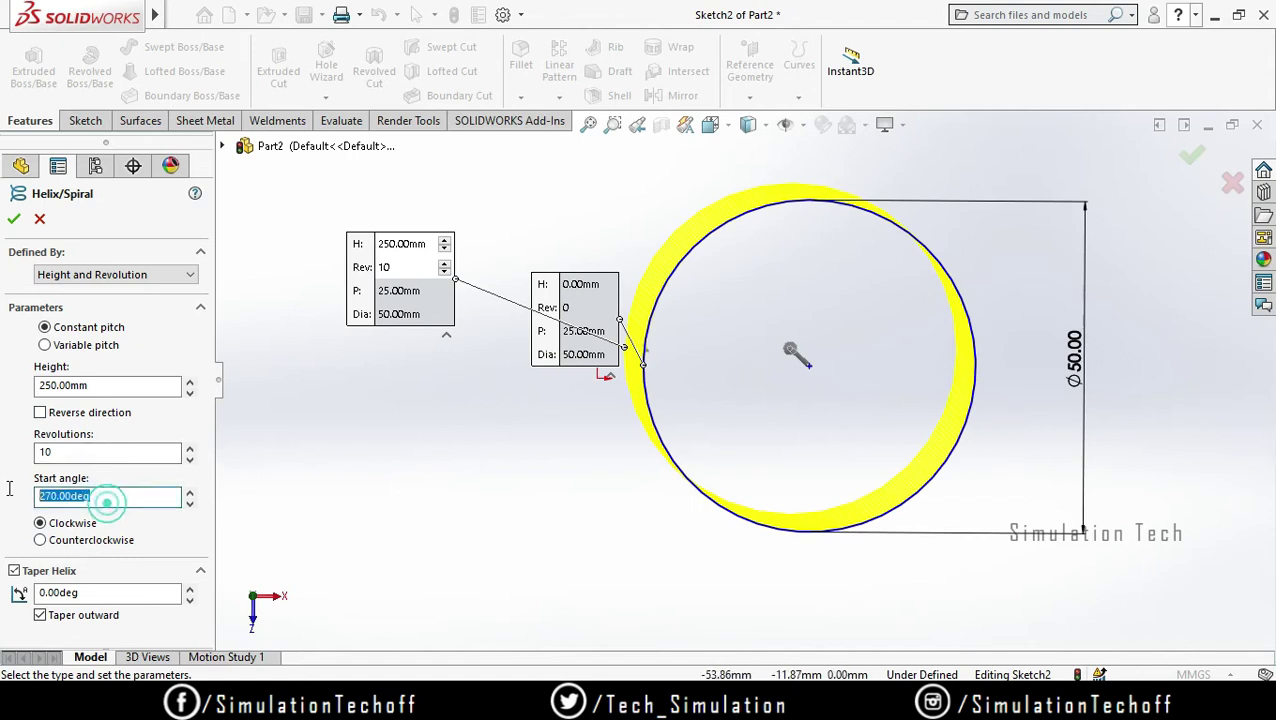
text(0)
key(Return)
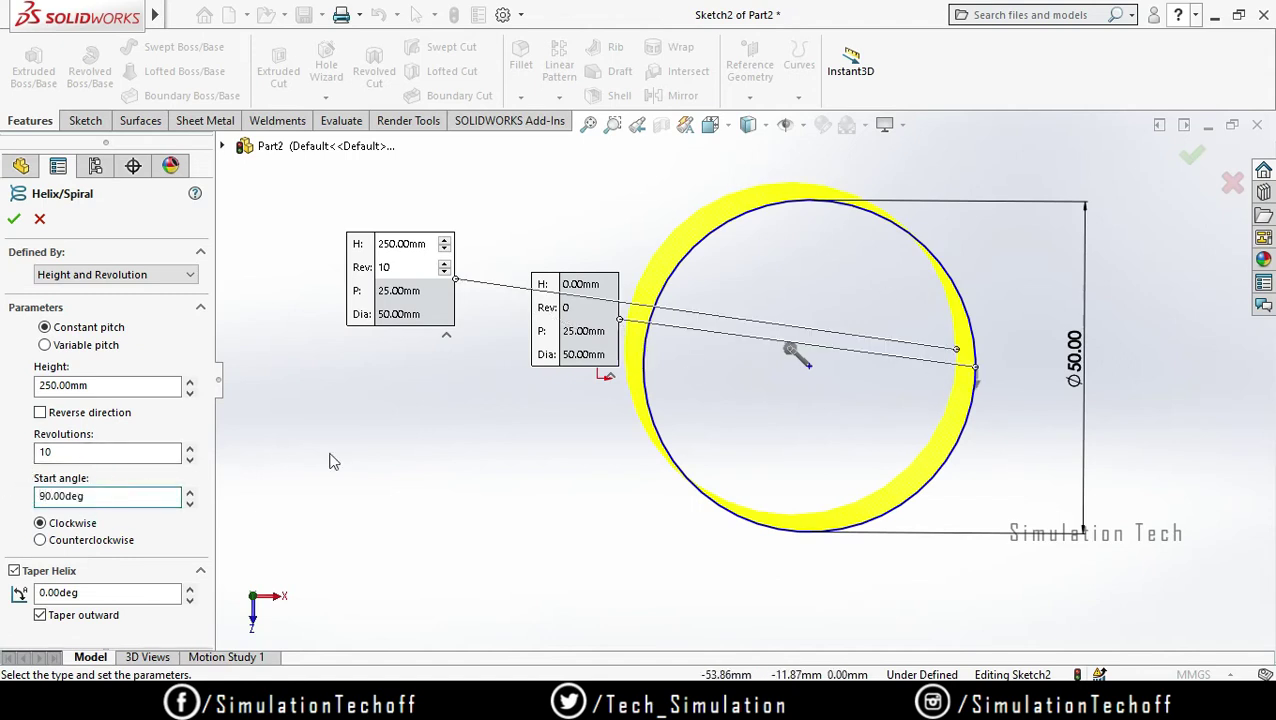
mouse_move(975, 488)
middle_down()
mouse_move(917, 421)
mouse_move(957, 404)
middle_up()
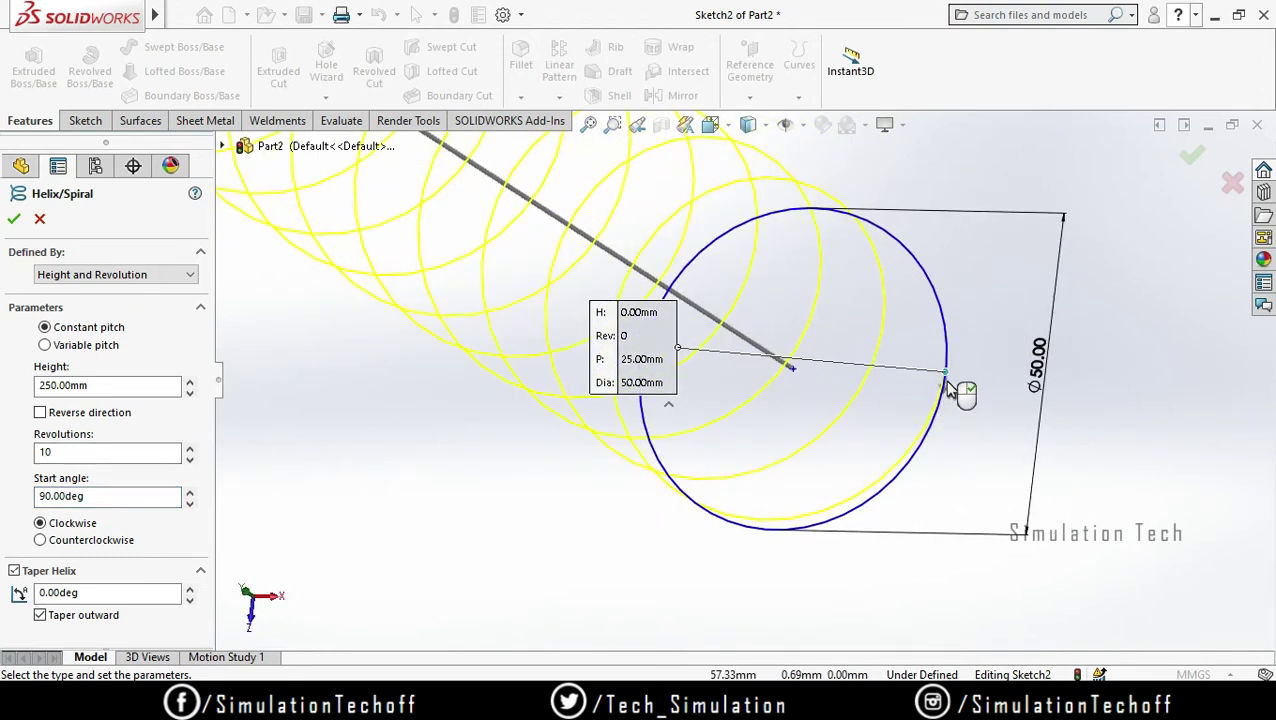
middle_drag(931, 524, 950, 360)
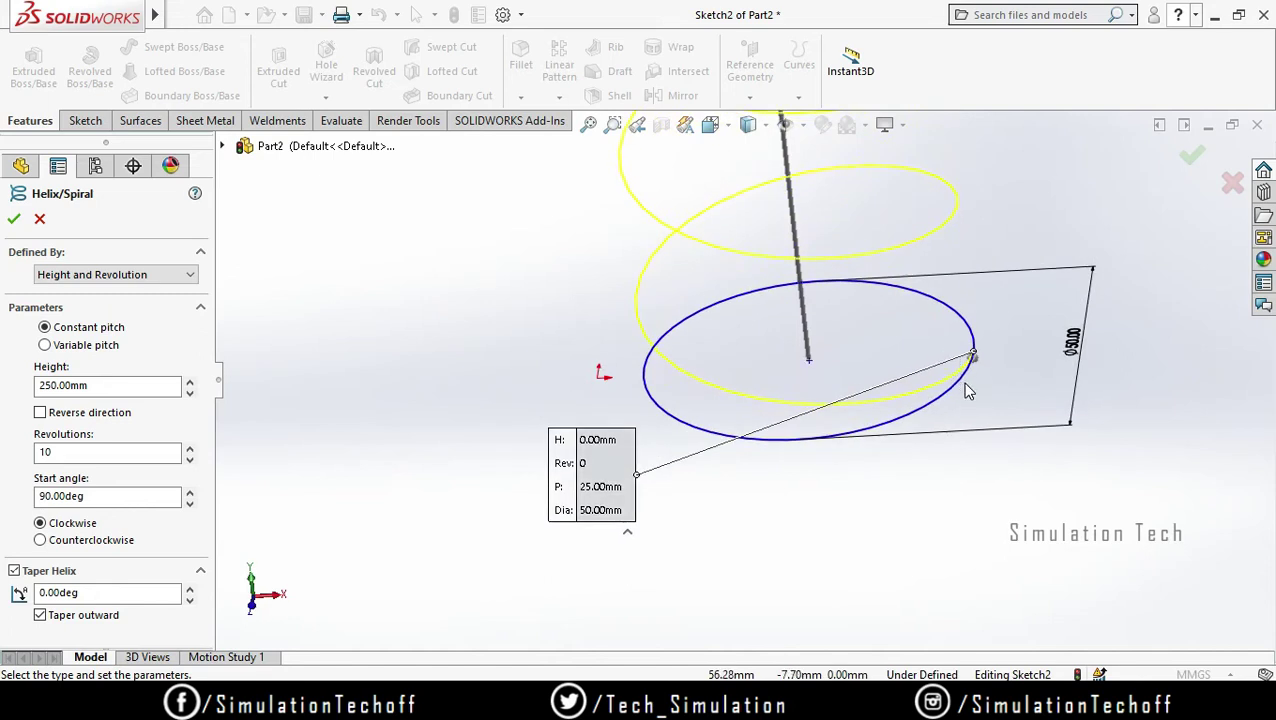
middle_drag(987, 359, 663, 452)
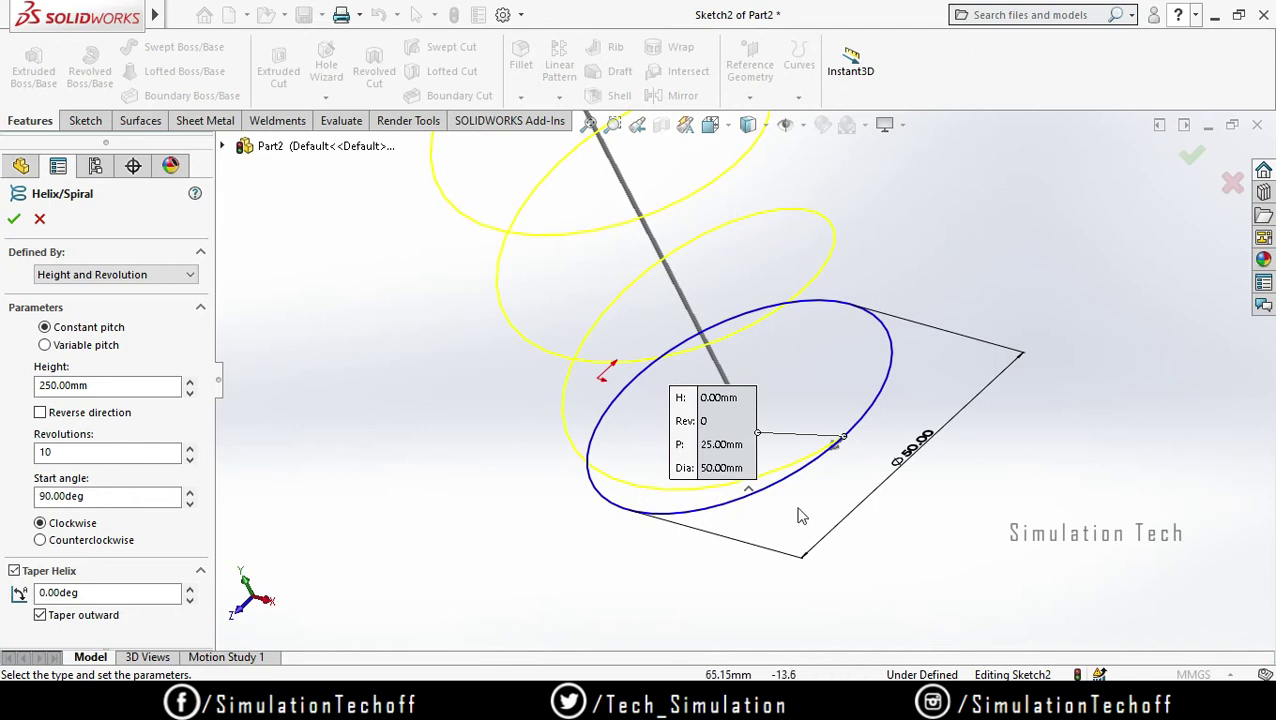
mouse_move(883, 521)
middle_down()
mouse_move(891, 490)
mouse_move(873, 533)
middle_up()
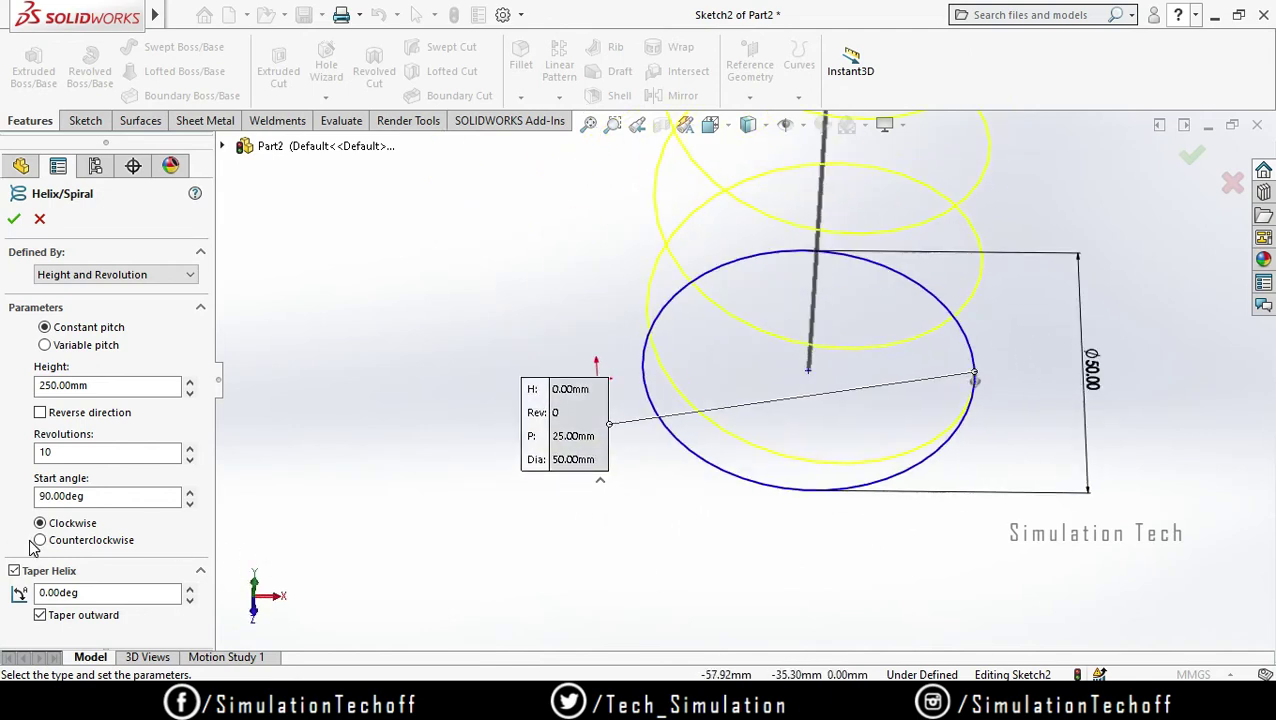
- Compare counterclockwise winding, keep Clockwise, and accept the ten-coil helix as Helix/Spiral1
click(40, 541)
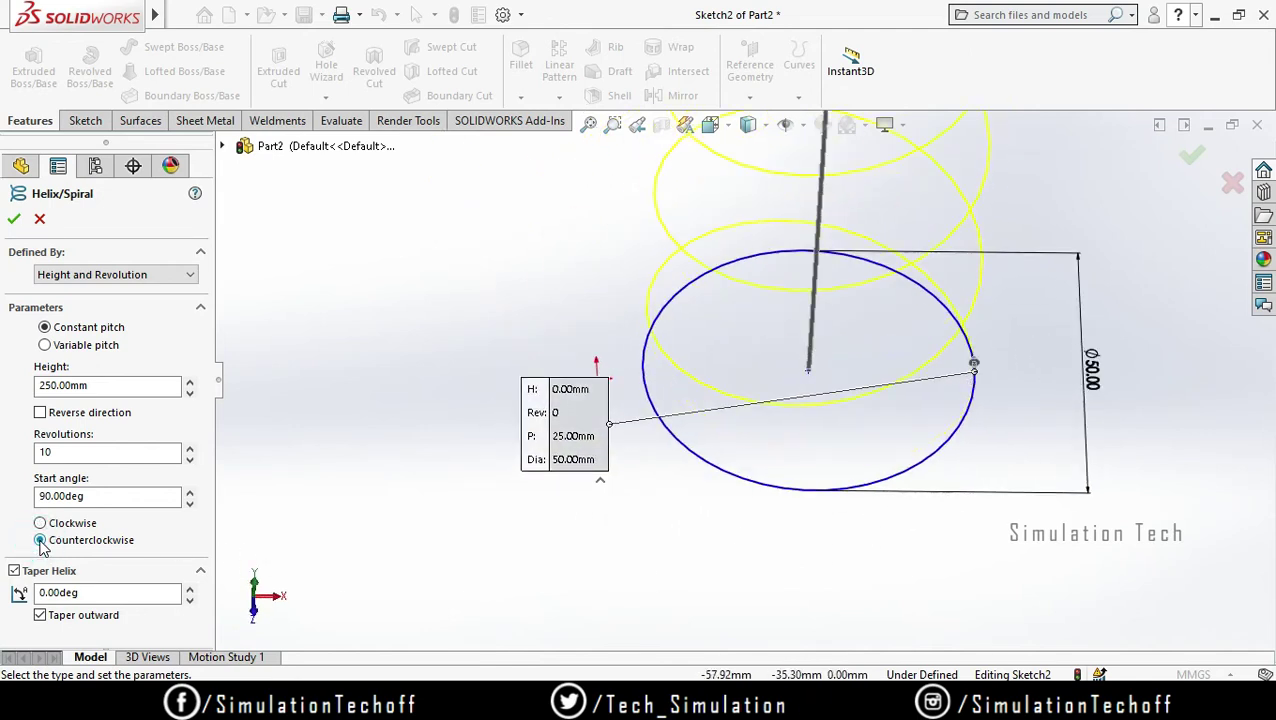
mouse_move(898, 495)
middle_down()
mouse_move(783, 490)
mouse_move(820, 528)
middle_up()
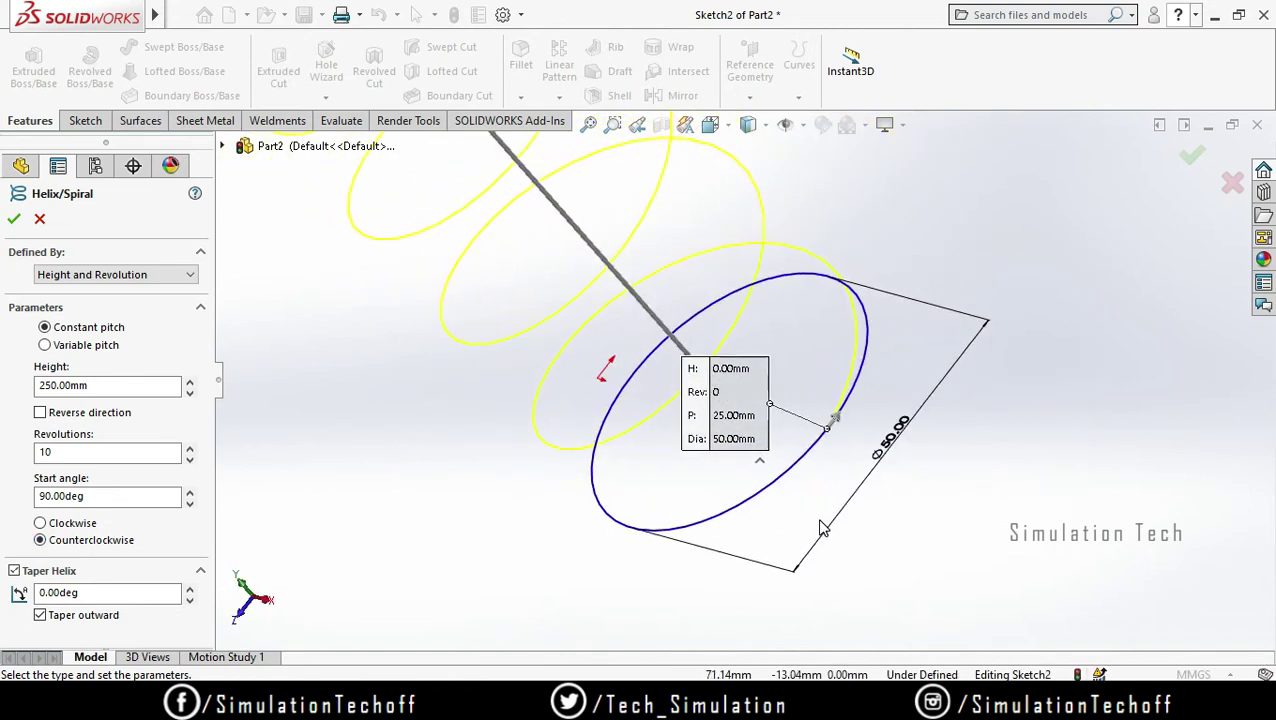
click(40, 523)
mouse_move(883, 552)
middle_down()
mouse_move(914, 512)
mouse_move(800, 345)
middle_up()
scroll(733, 307, up, 3)
mouse_move(757, 286)
middle_down()
mouse_move(709, 356)
mouse_move(729, 450)
mouse_move(820, 326)
mouse_move(940, 440)
mouse_move(926, 407)
mouse_move(745, 427)
mouse_move(926, 444)
mouse_move(789, 501)
mouse_move(886, 530)
mouse_move(816, 600)
mouse_move(780, 590)
mouse_move(817, 618)
middle_up()
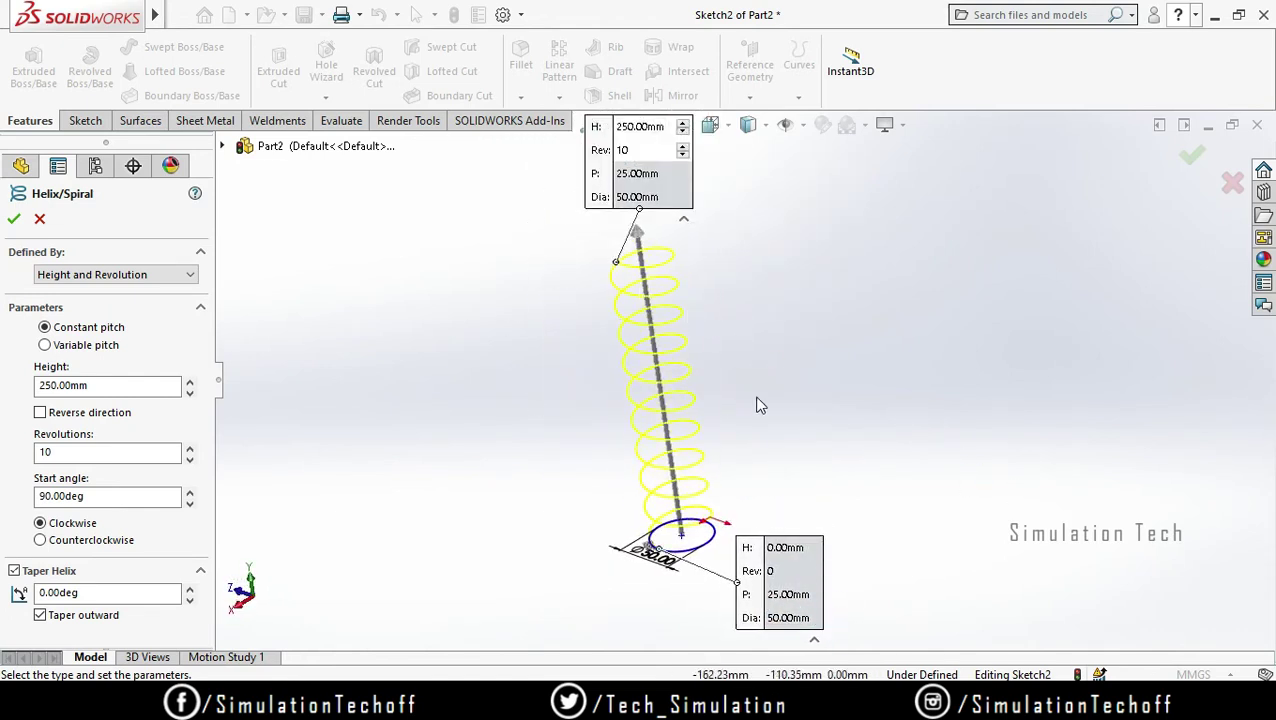
click(14, 218)
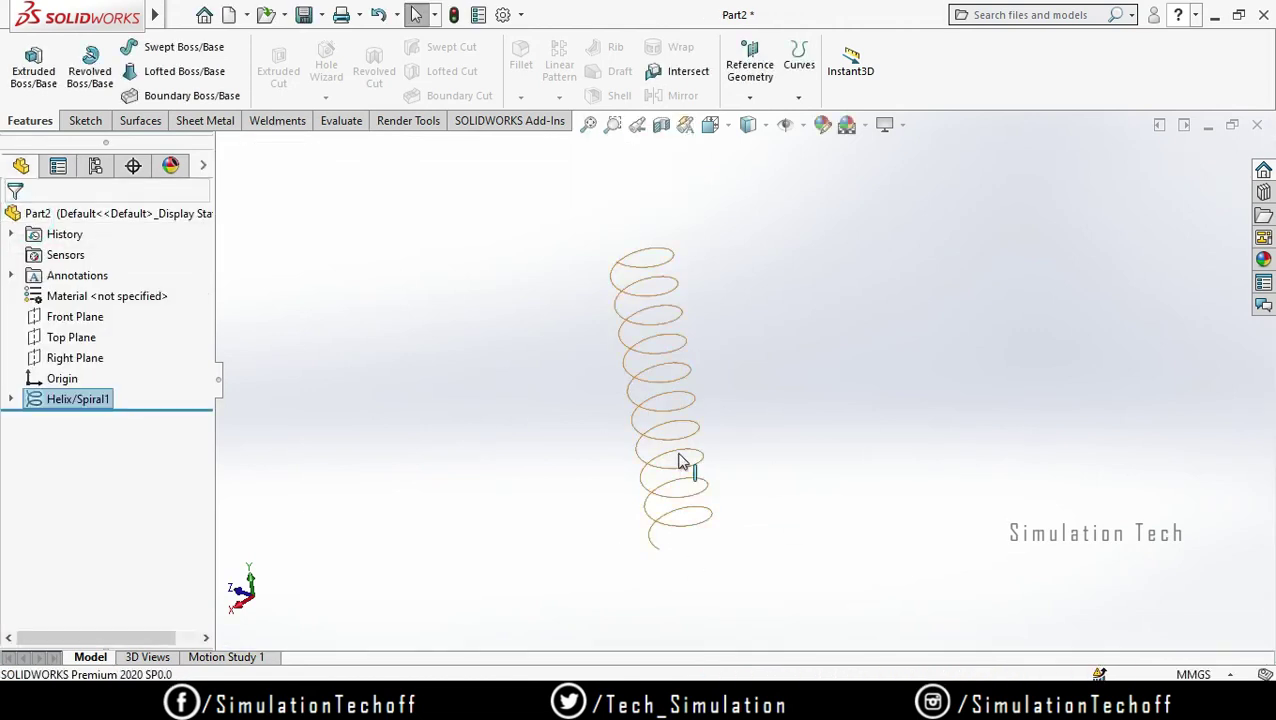
- Choose Edit Feature on Helix/Spiral1 from the FeatureManager tree
mouse_move(679, 462)
middle_down()
mouse_move(632, 401)
mouse_move(690, 465)
middle_up()
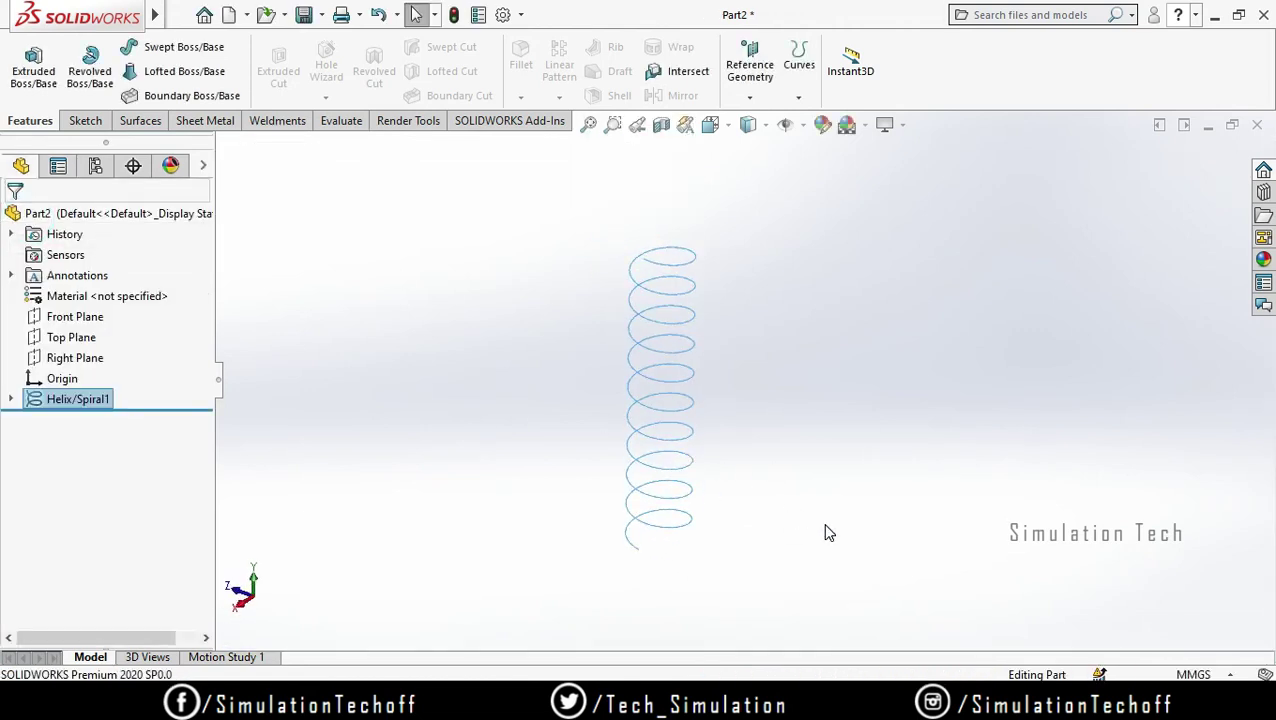
right_click(88, 400)
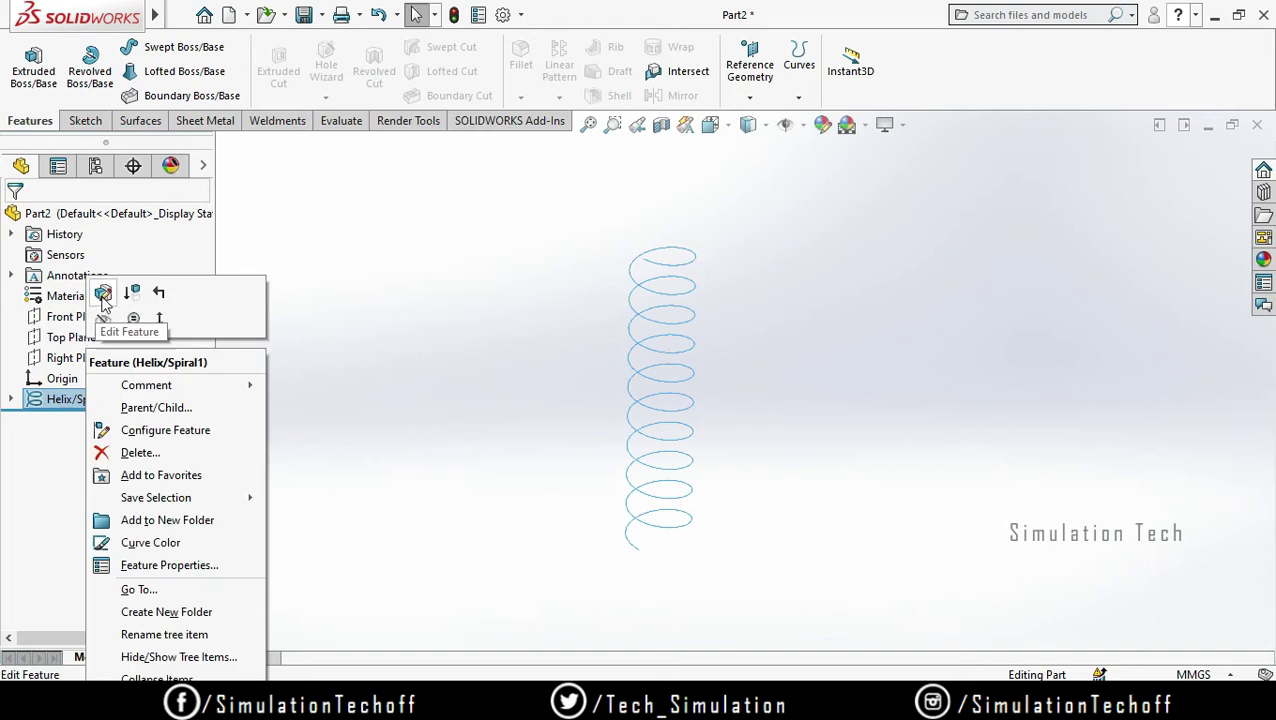
click(103, 292)
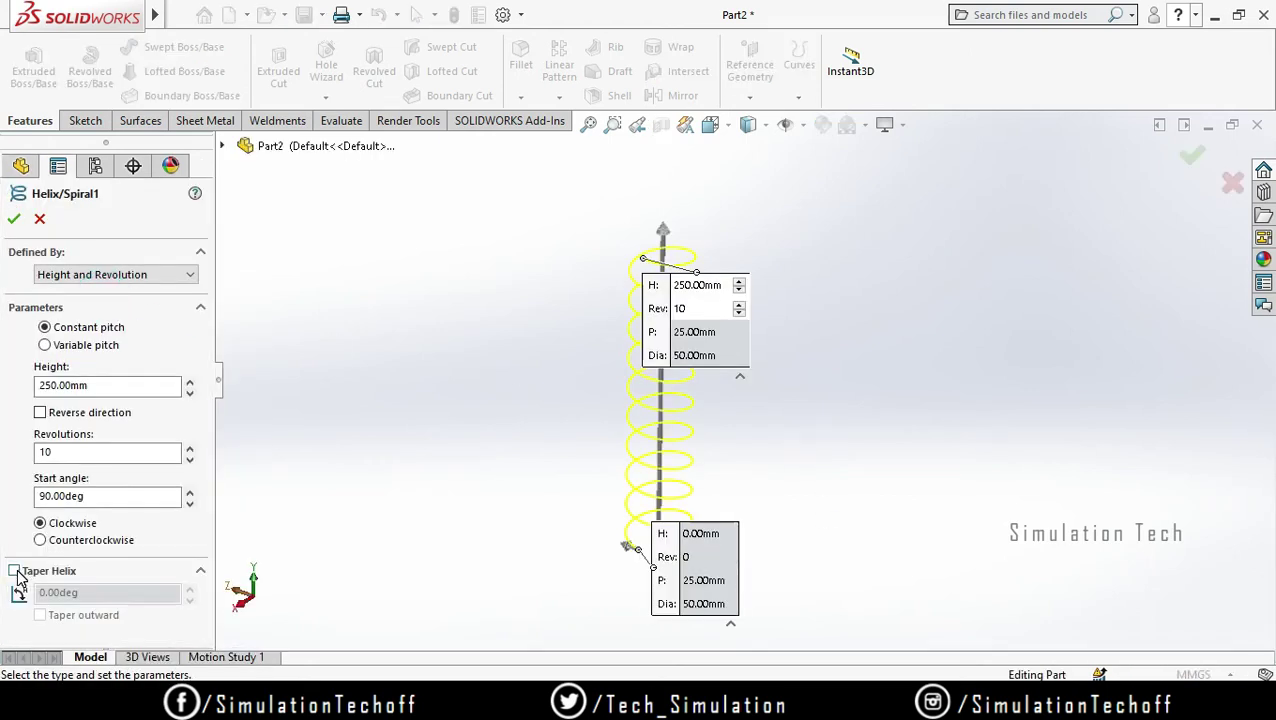
- Enable Taper Helix and step the taper angle up to 4°
click(14, 571)
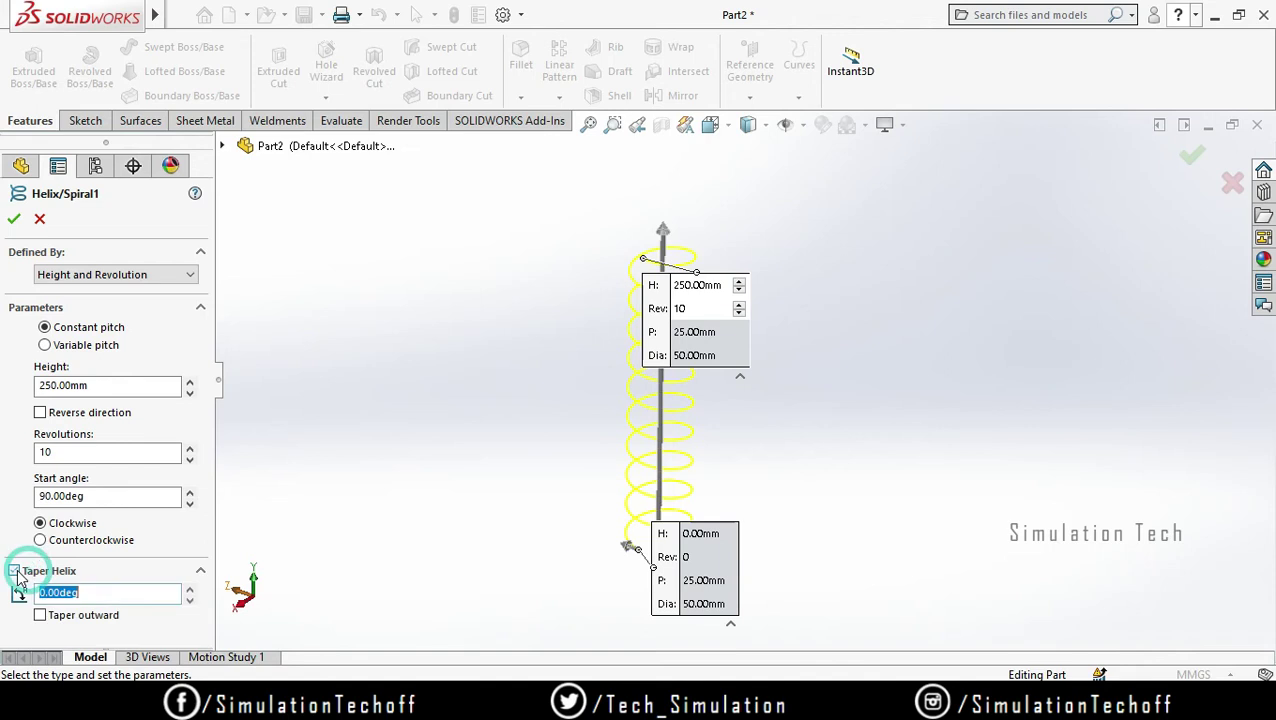
double_click(101, 593)
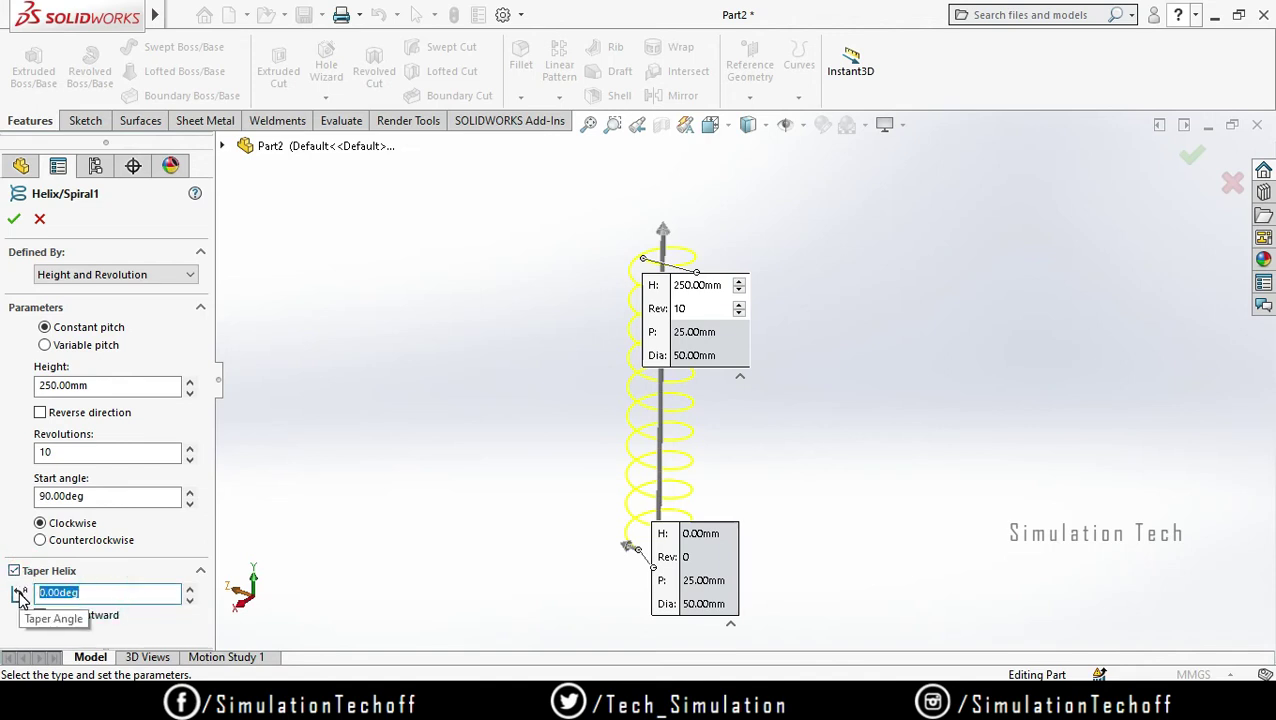
text(10)
key(Return)
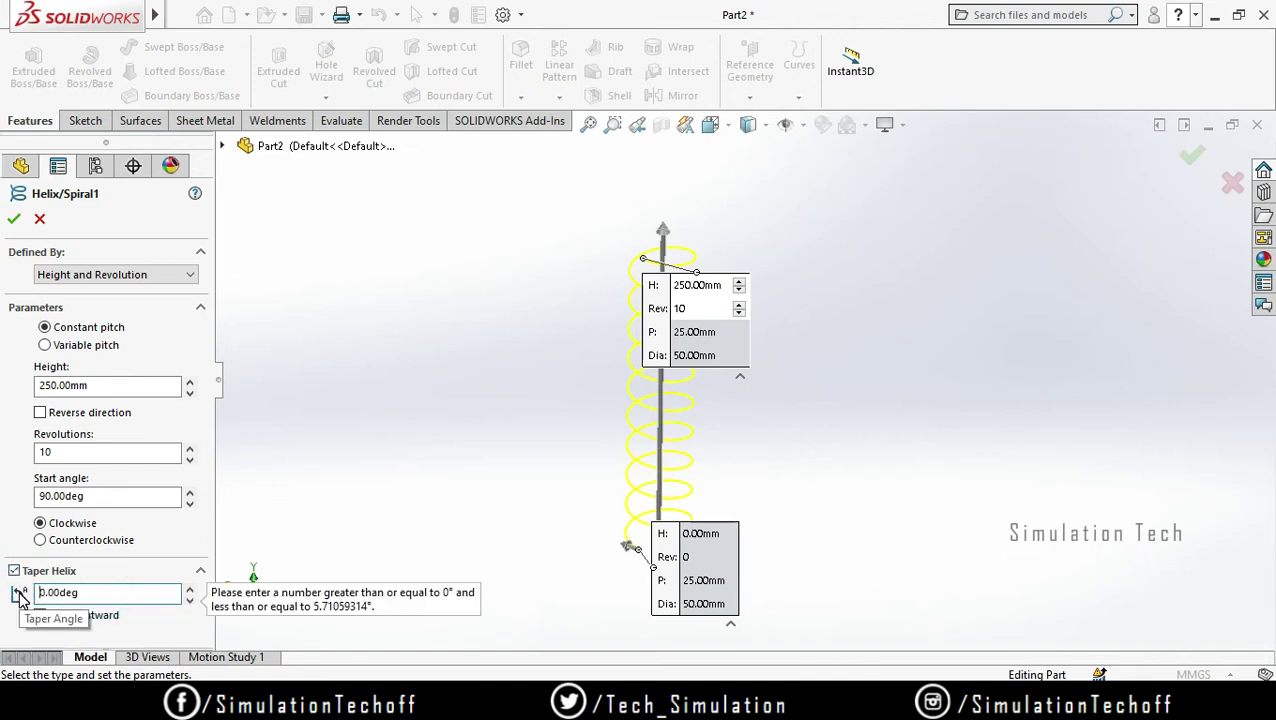
click(189, 587)
click(189, 587)
click(189, 587)
click(189, 587)
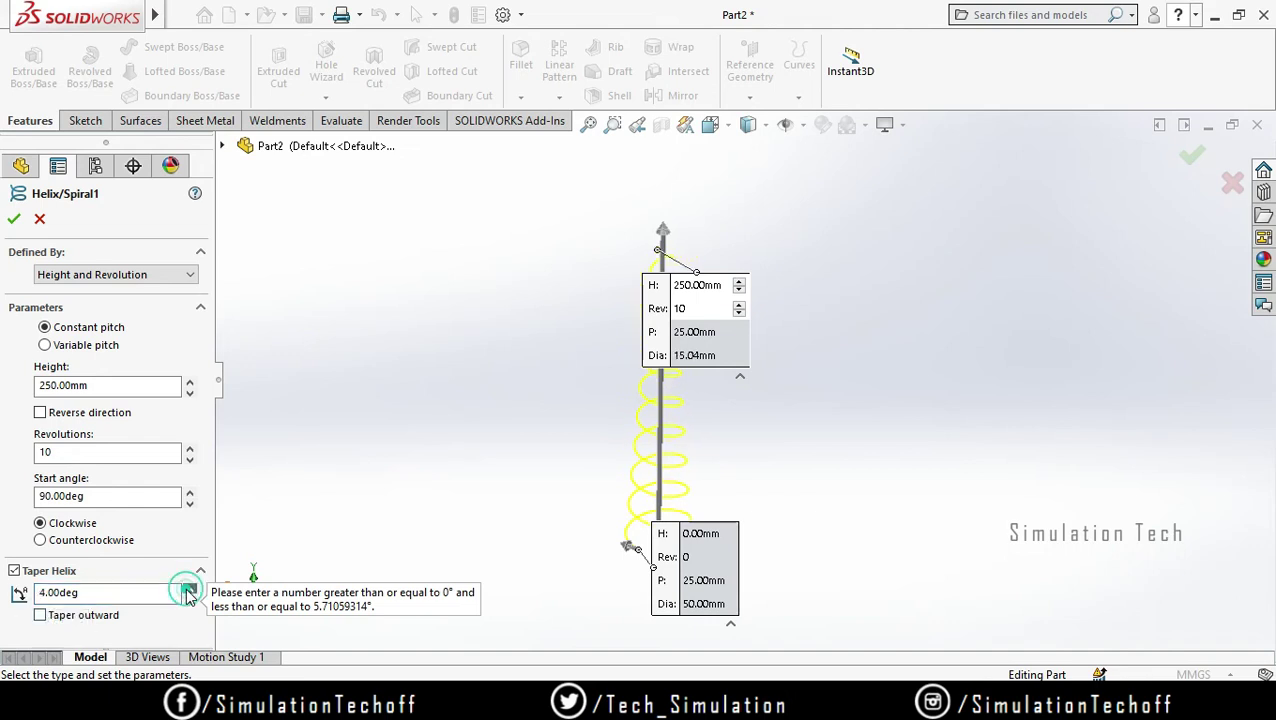
mouse_move(757, 569)
middle_down()
mouse_move(637, 515)
mouse_move(744, 487)
middle_up()
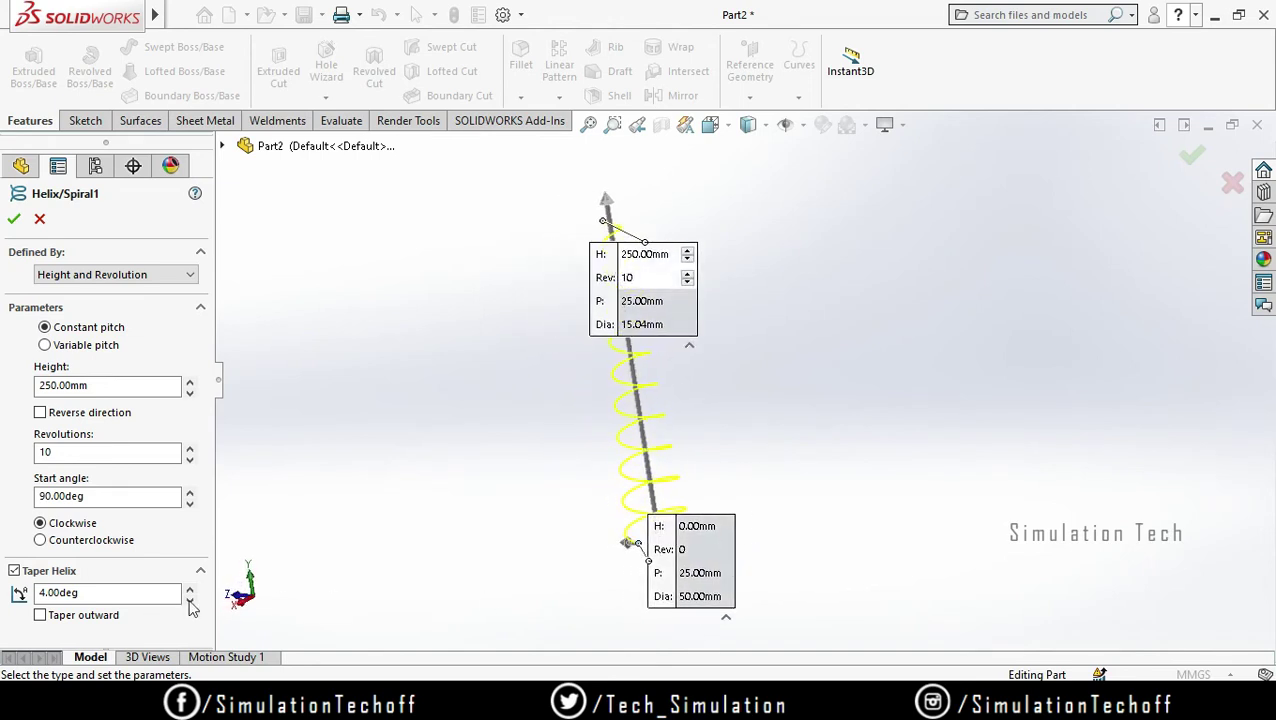
- Make the taper outward at 27°, flaring the top to 304.76 mm diameter
click(40, 615)
click(190, 588)
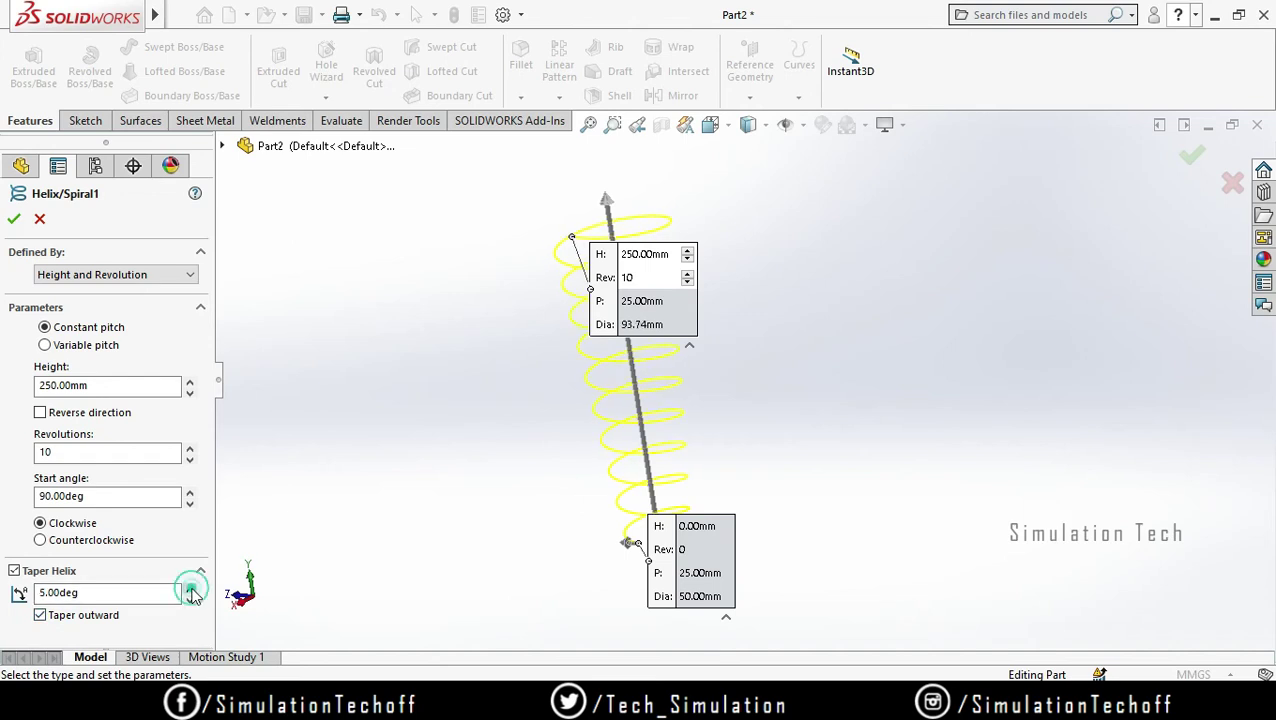
drag(190, 590, 218, 585)
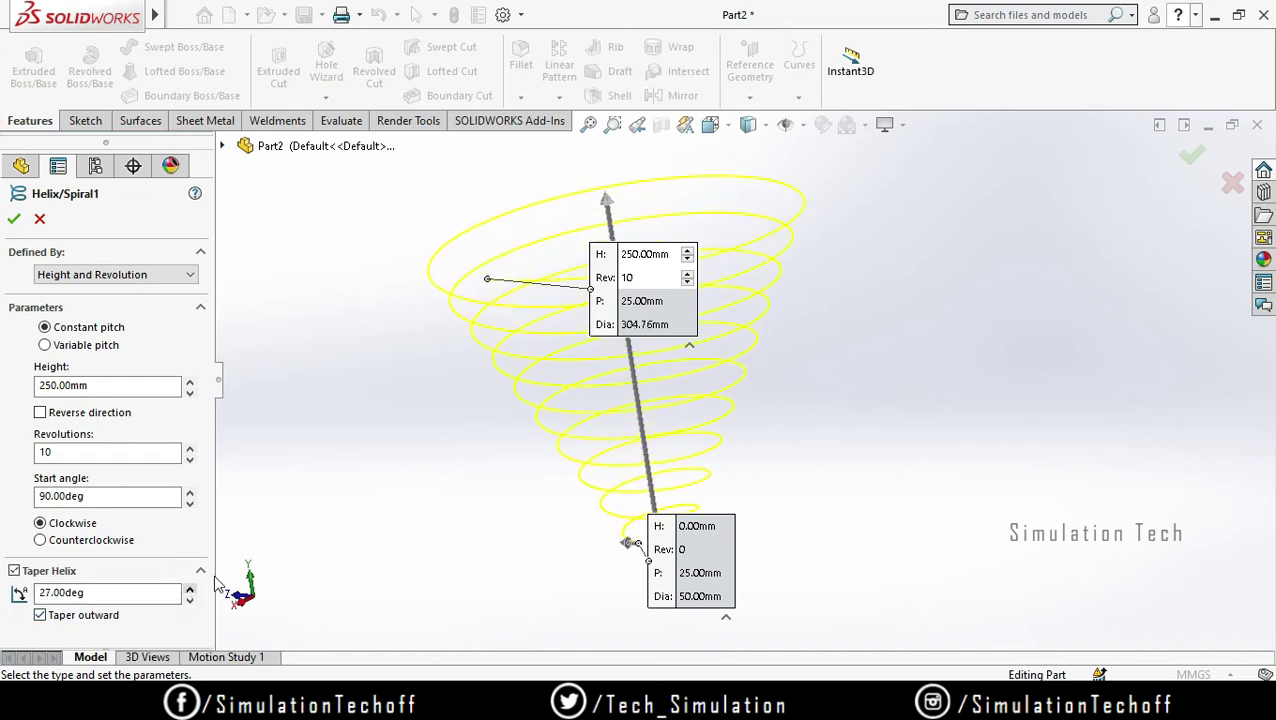
mouse_move(843, 507)
middle_down()
mouse_move(760, 441)
mouse_move(755, 495)
mouse_move(822, 544)
middle_up()
mouse_move(920, 496)
middle_down()
mouse_move(814, 427)
mouse_move(769, 464)
mouse_move(818, 466)
middle_up()
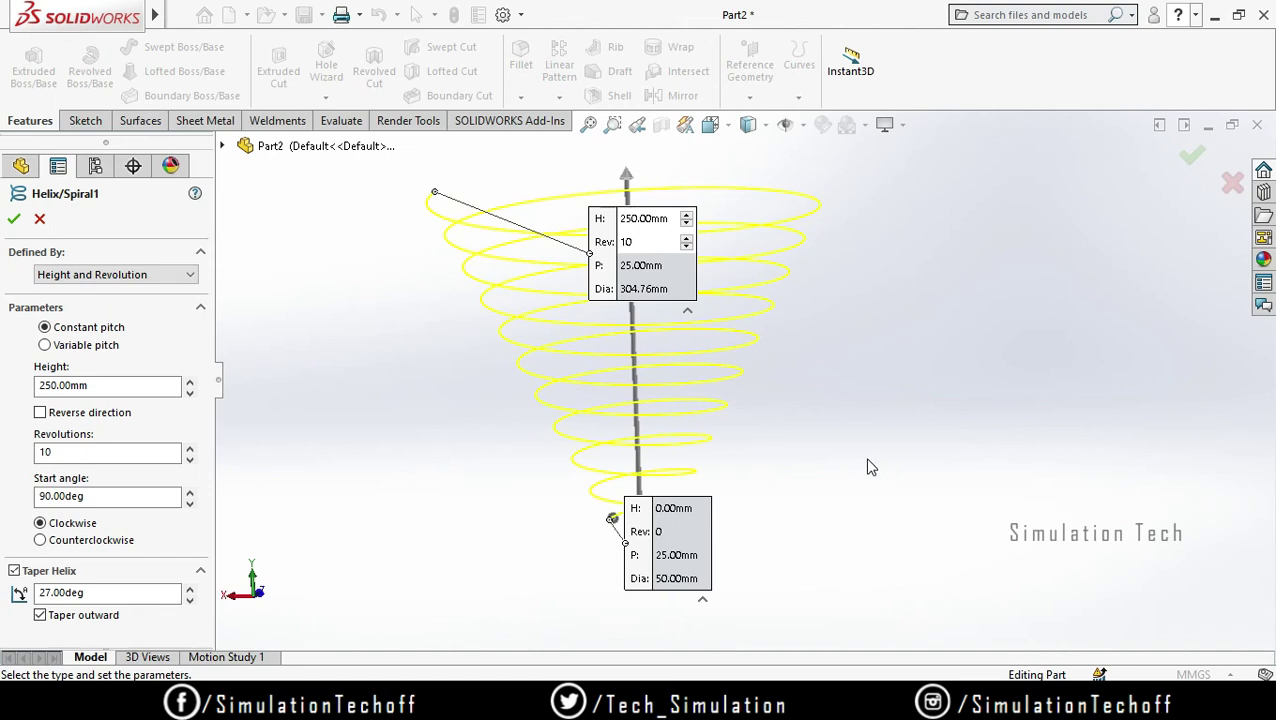
double_click(115, 592)
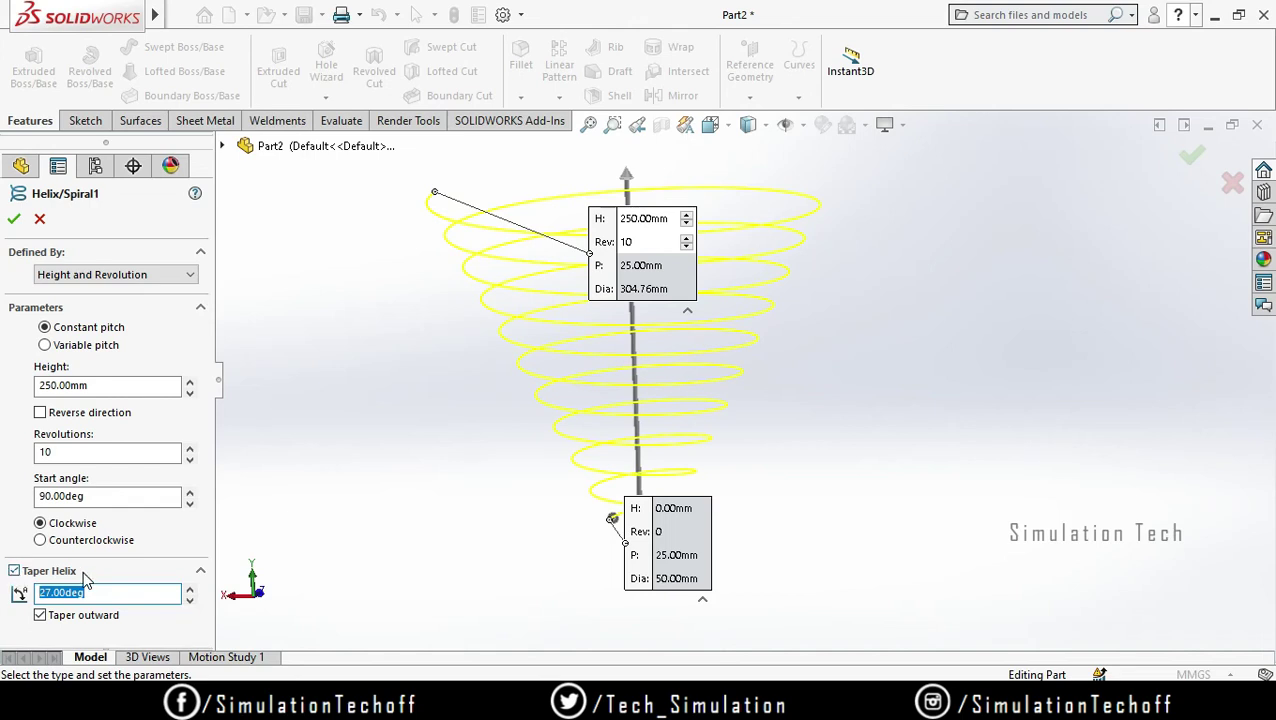
- Switch tapering off and accept Helix/Spiral1 as a straight ten-coil helix standing upright
click(14, 572)
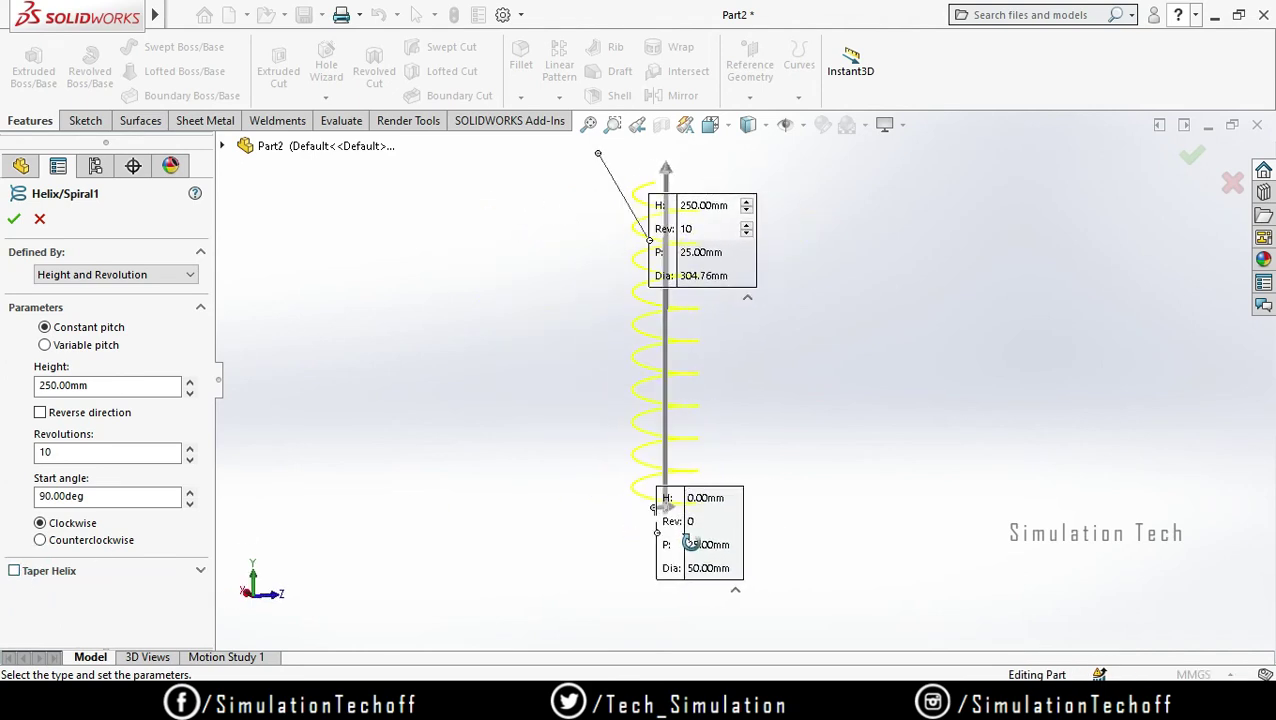
middle_drag(728, 504, 995, 400)
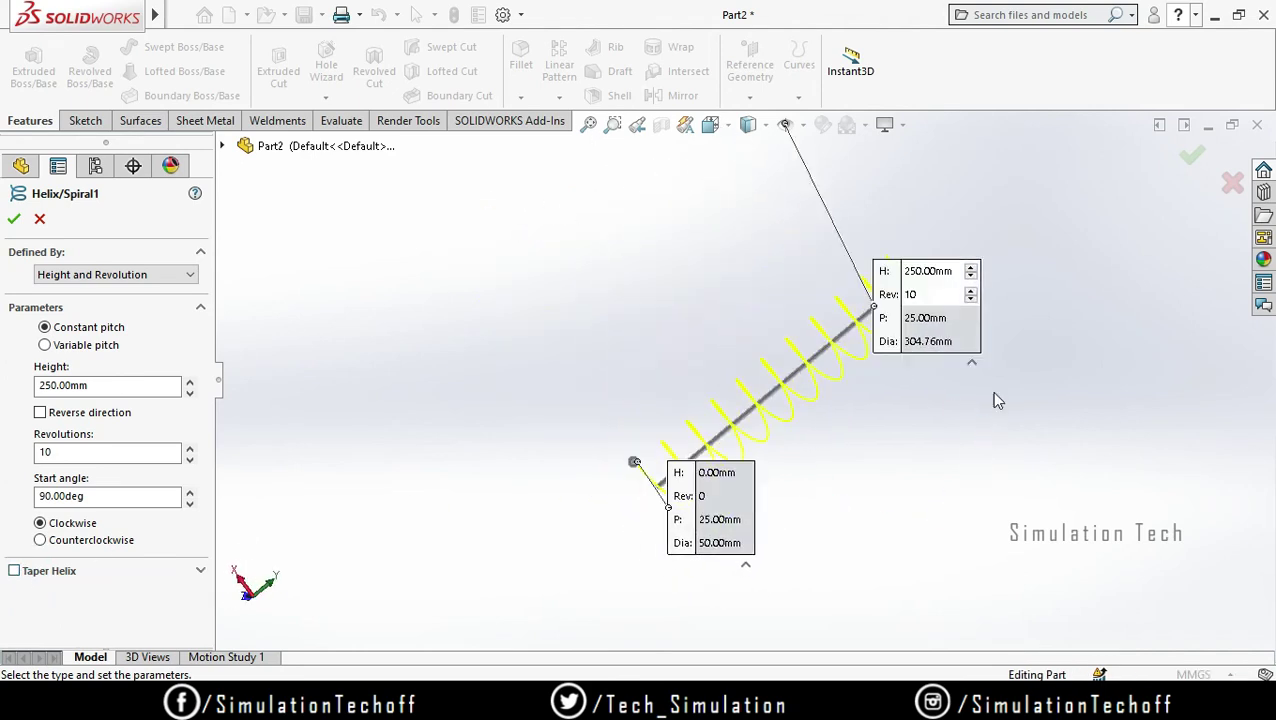
click(1190, 157)
mouse_move(869, 501)
middle_down()
mouse_move(880, 319)
mouse_move(886, 492)
mouse_move(931, 583)
mouse_move(906, 561)
middle_up()
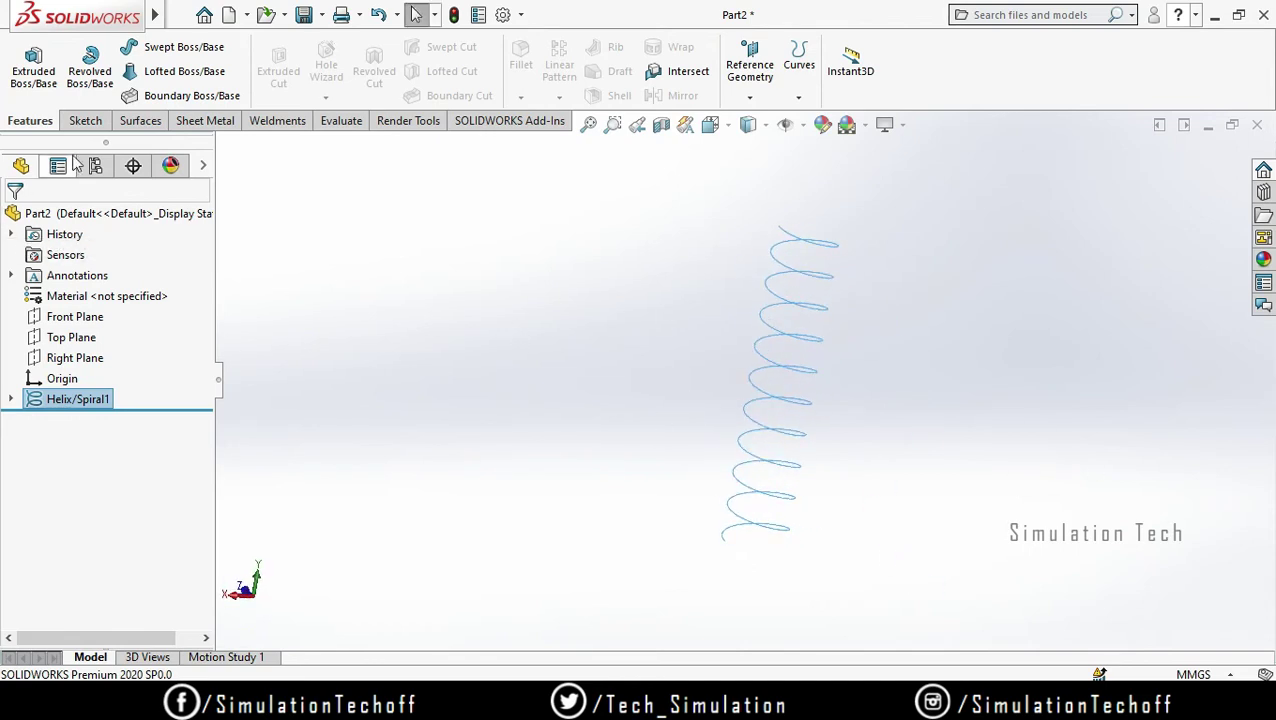
- Create Sweep1 by sweeping a 10 mm circular profile along Helix/Spiral1, viewing it horizontally
click(150, 47)
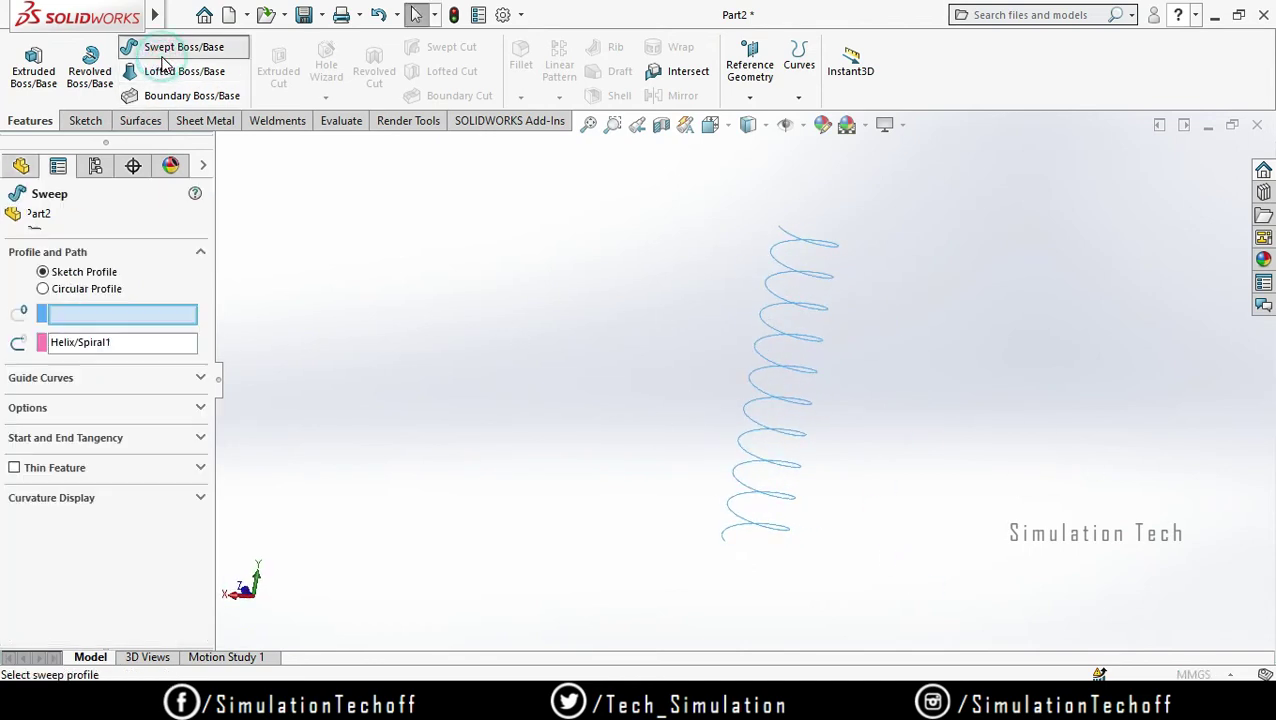
click(83, 290)
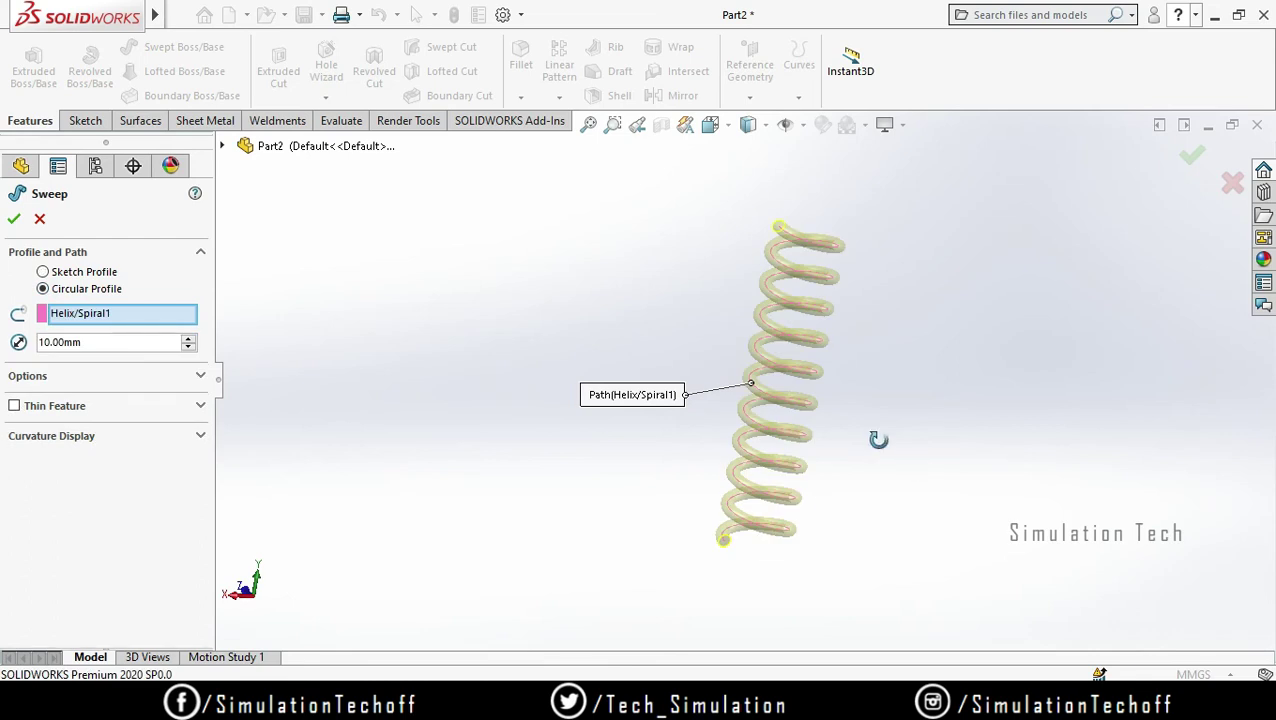
middle_drag(878, 440, 778, 472)
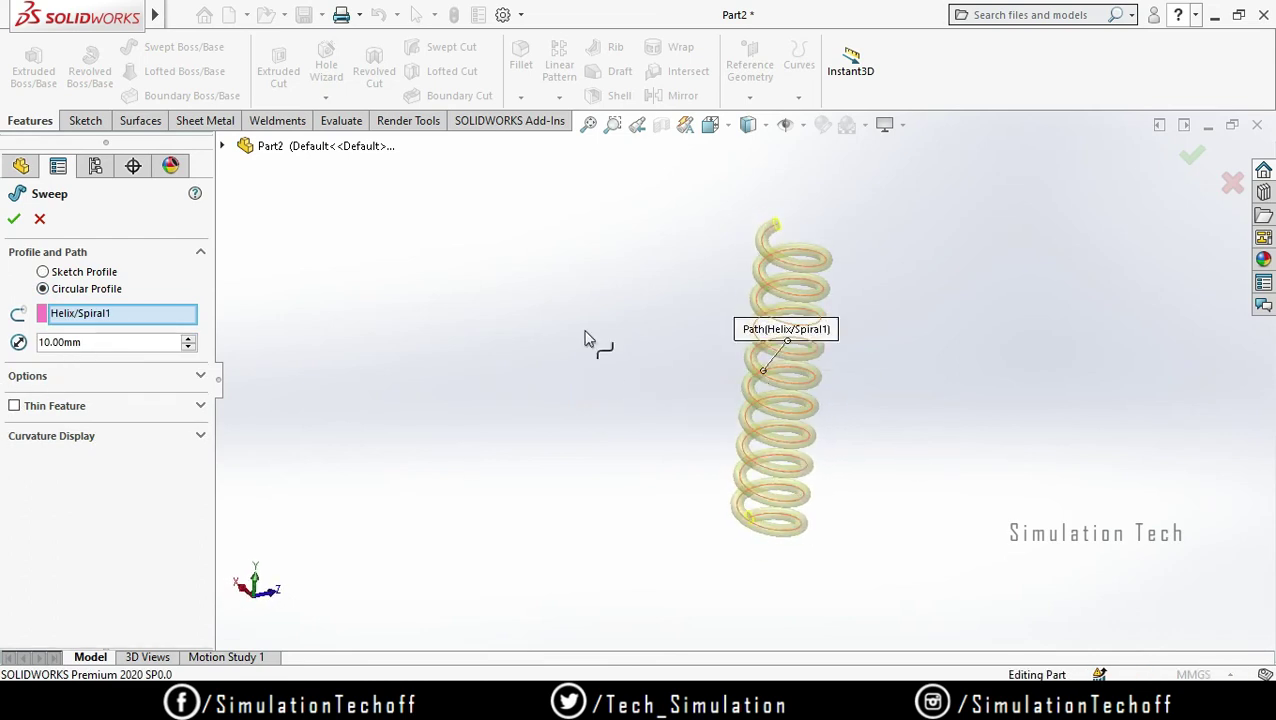
click(12, 220)
mouse_move(963, 441)
middle_down()
mouse_move(746, 307)
mouse_move(863, 517)
mouse_move(723, 495)
middle_up()
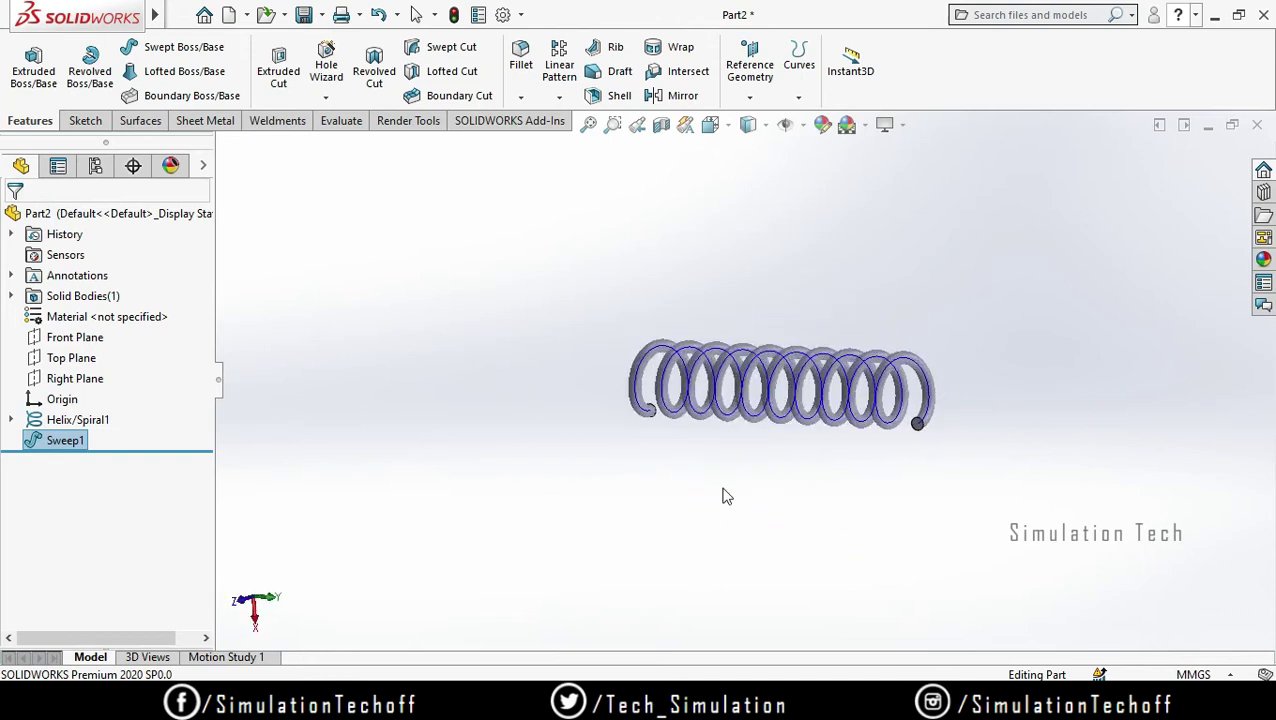
- Delete Helix/Spiral1 along with its dependent Sweep1, confirming the deletion
right_click(40, 428)
click(104, 448)
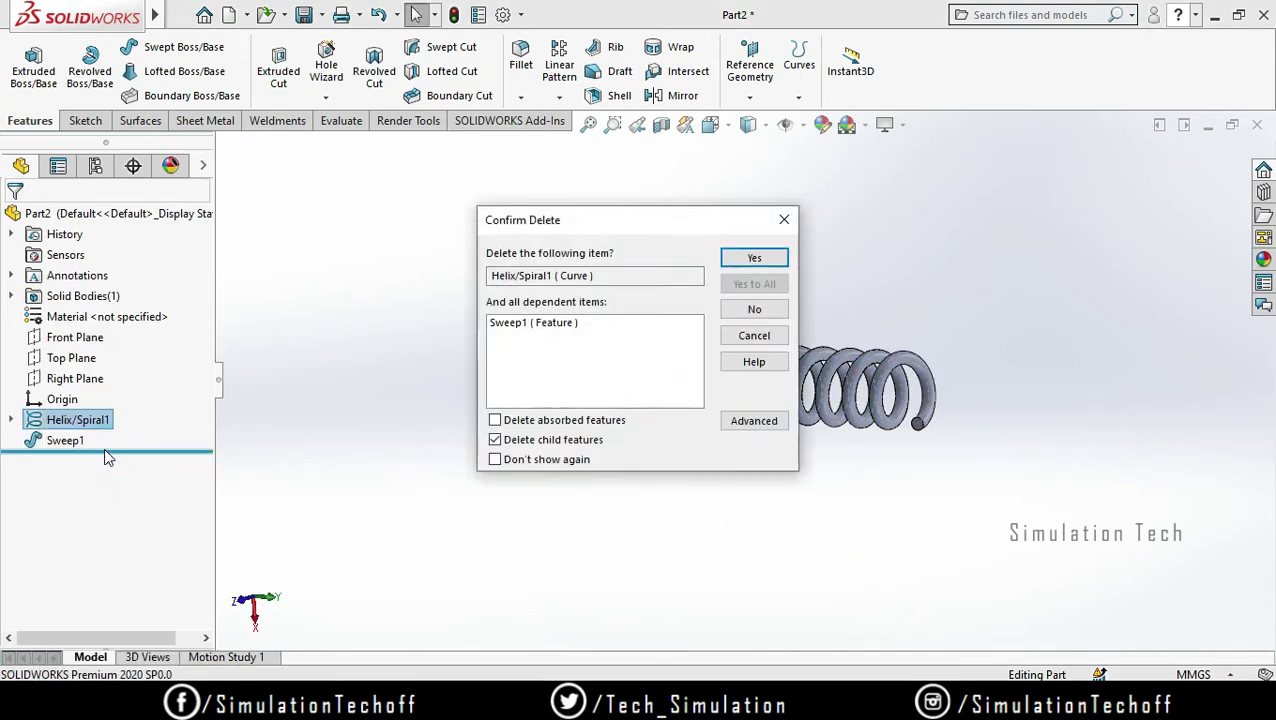
click(754, 309)
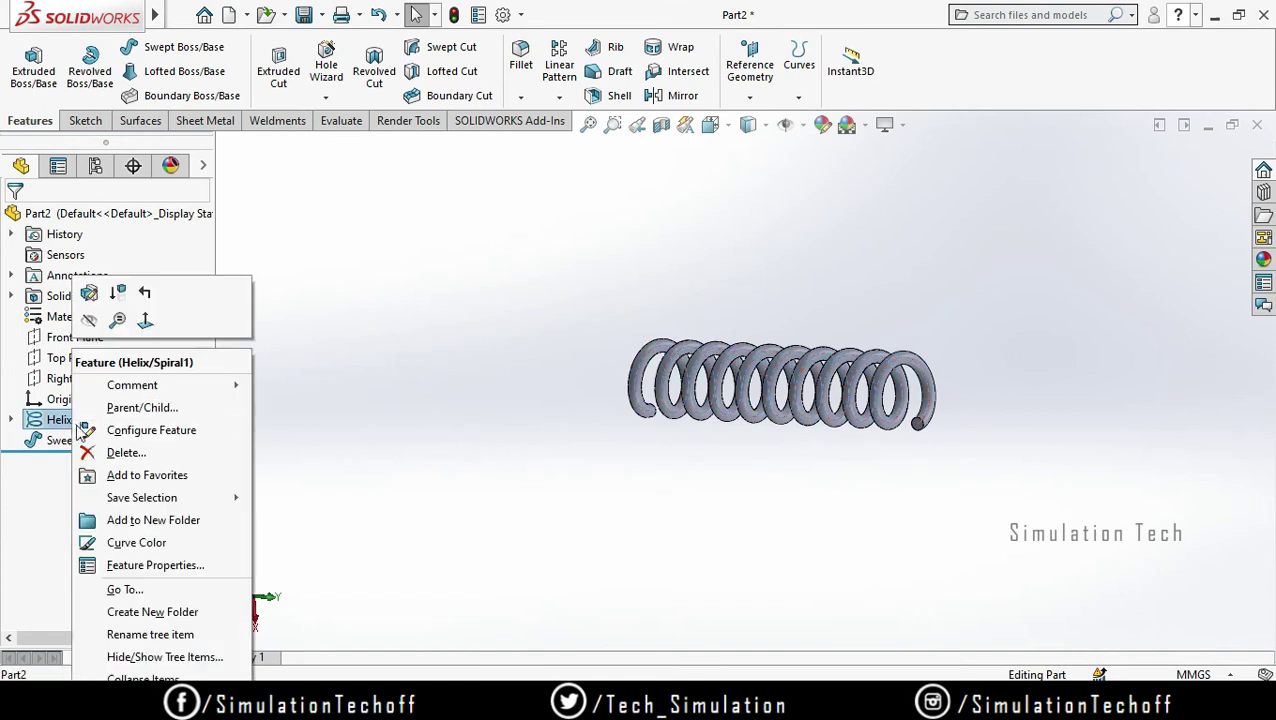
right_click(76, 426)
click(89, 319)
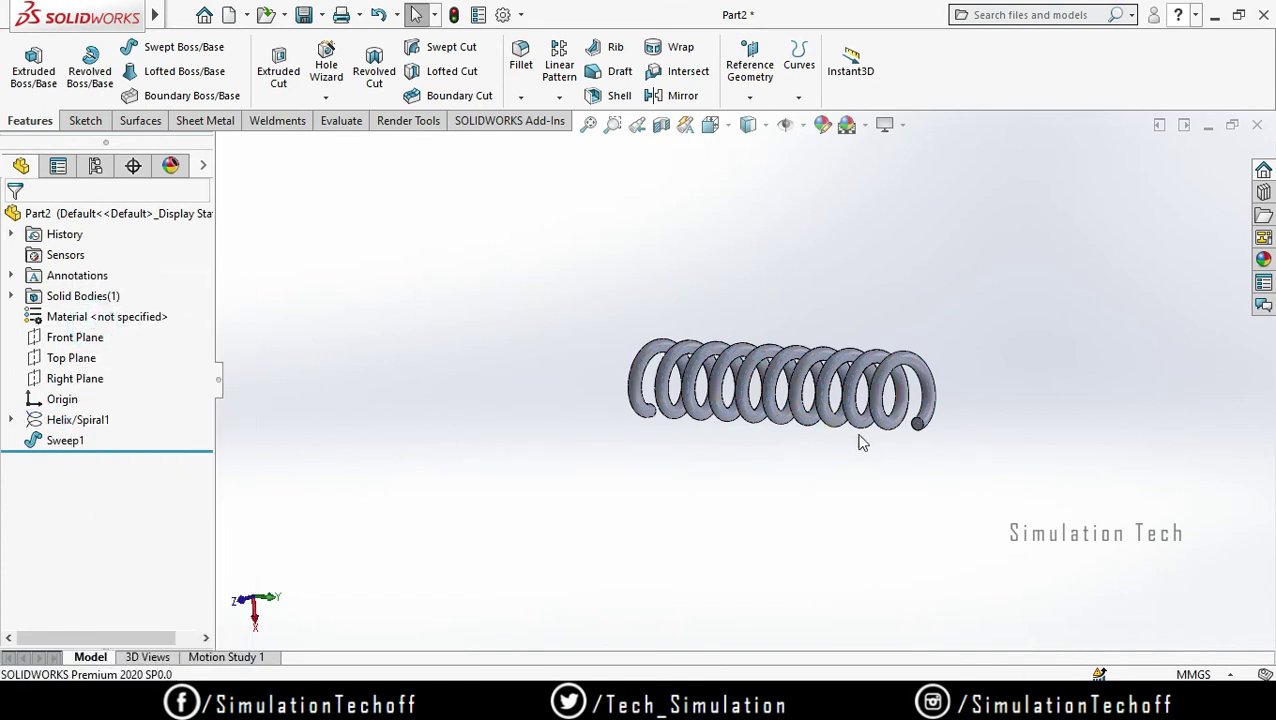
mouse_move(860, 442)
middle_down()
mouse_move(945, 445)
mouse_move(768, 400)
middle_up()
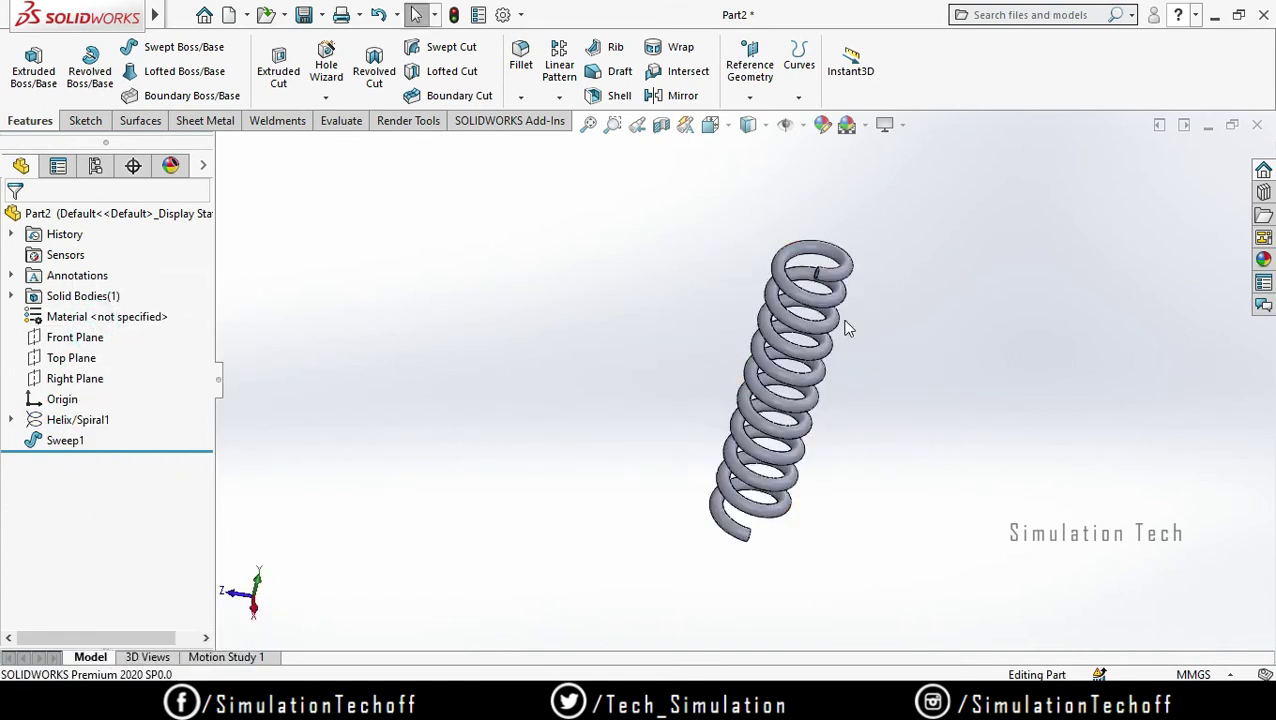
click(799, 96)
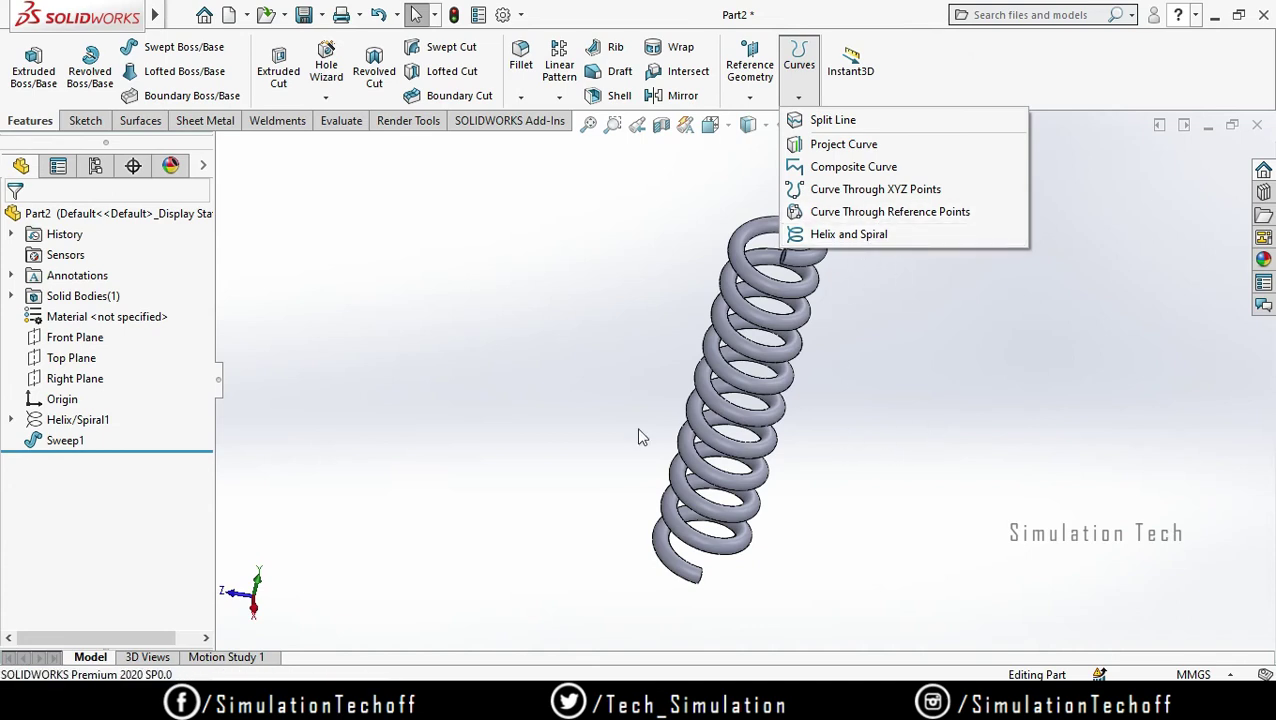
click(72, 421)
right_click(55, 442)
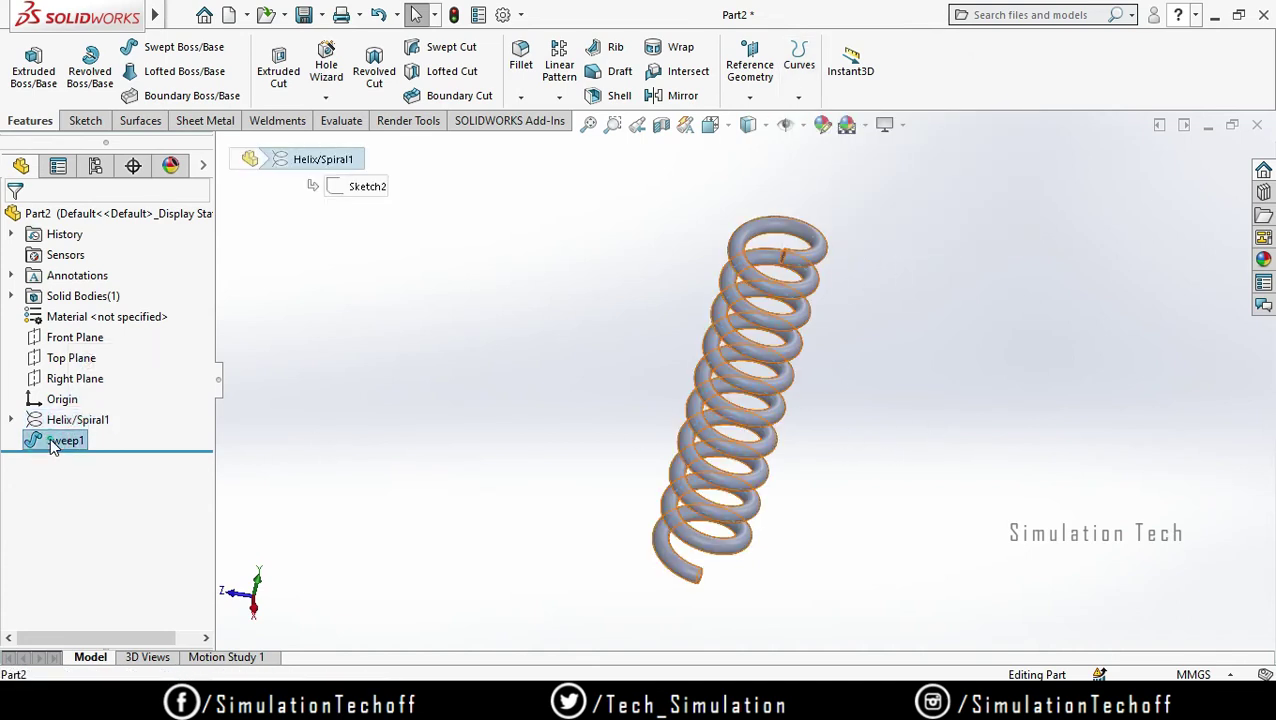
click(104, 430)
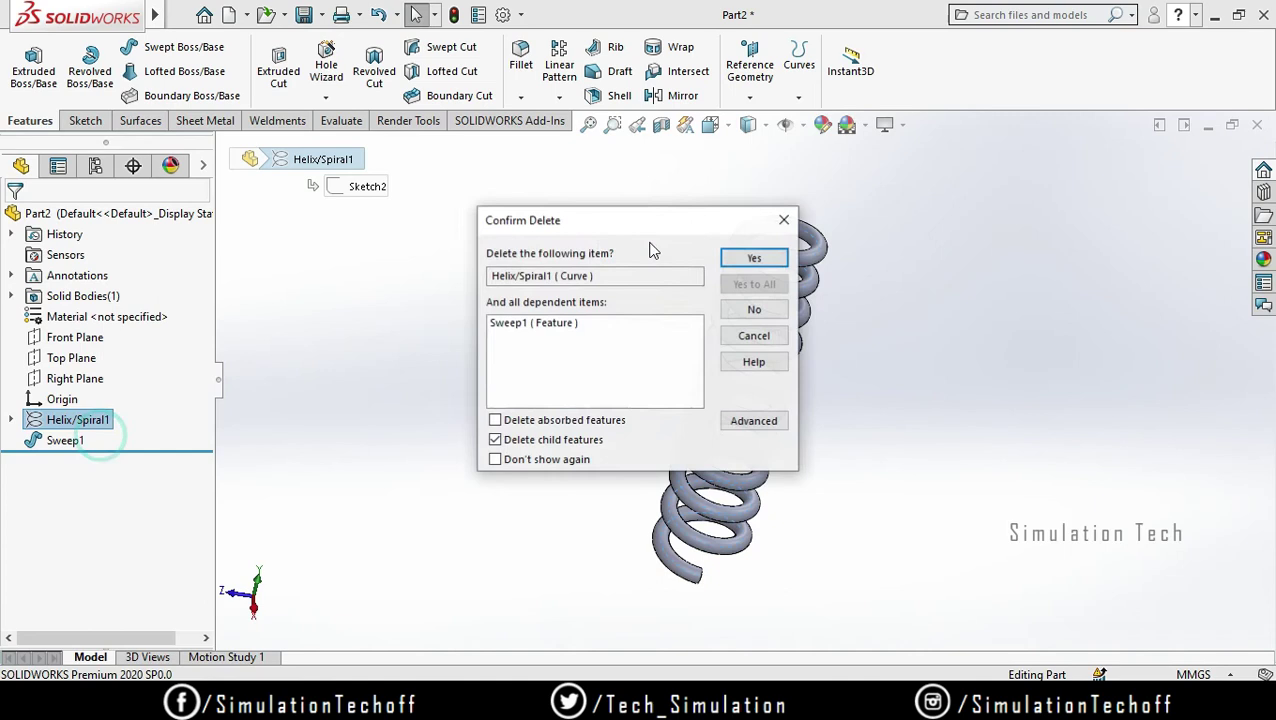
click(757, 260)
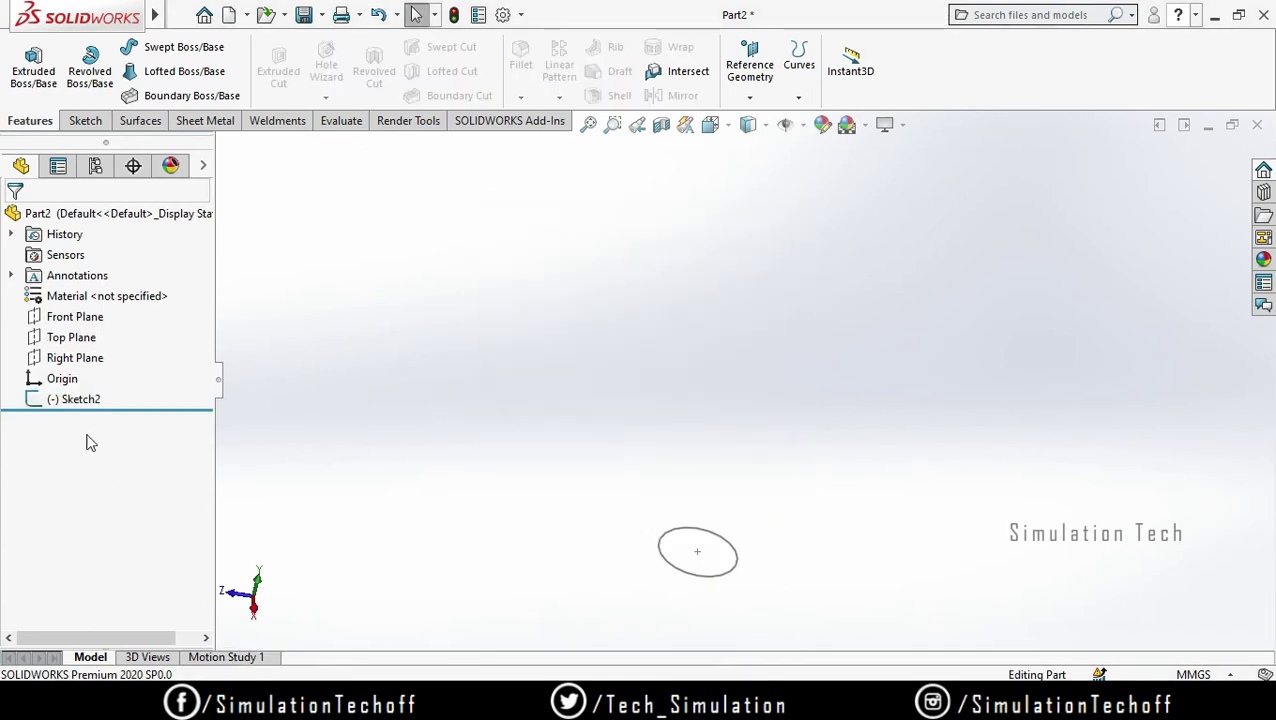
- Edit Sketch2 and start a Helix/Spiral on its 50 mm circle: 250 mm tall, 10 revolutions
click(82, 400)
click(97, 345)
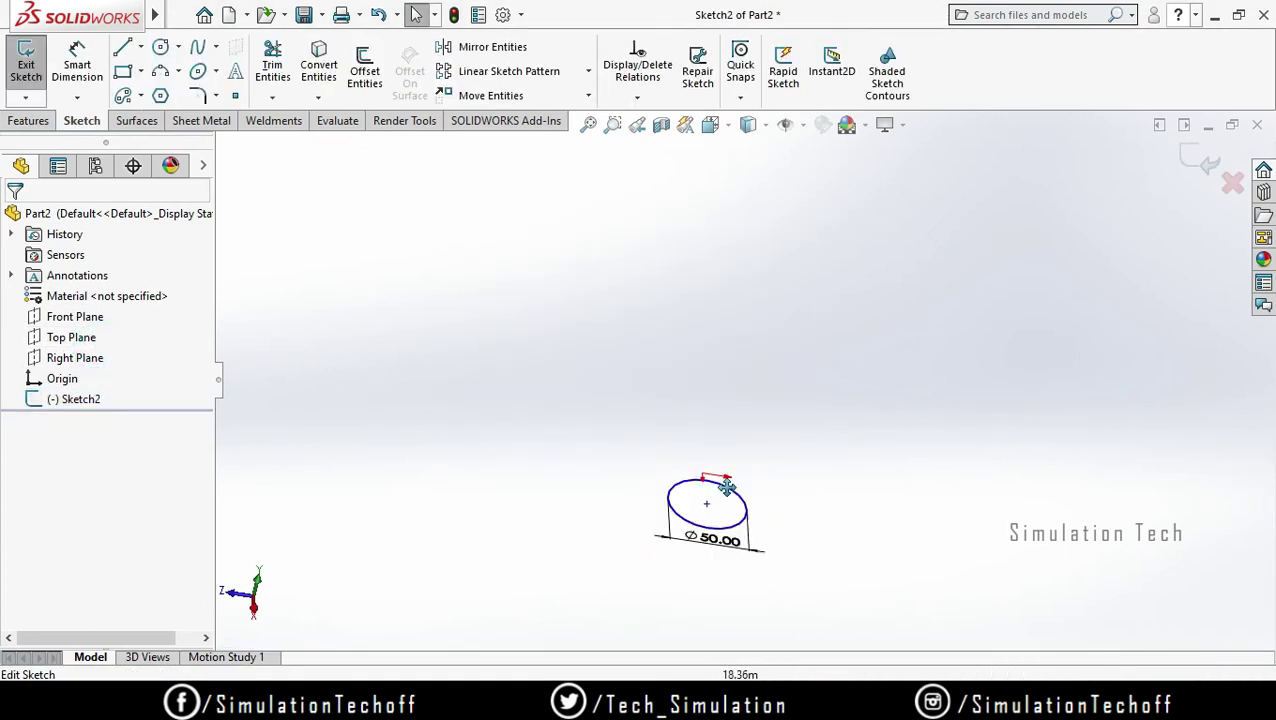
click(29, 120)
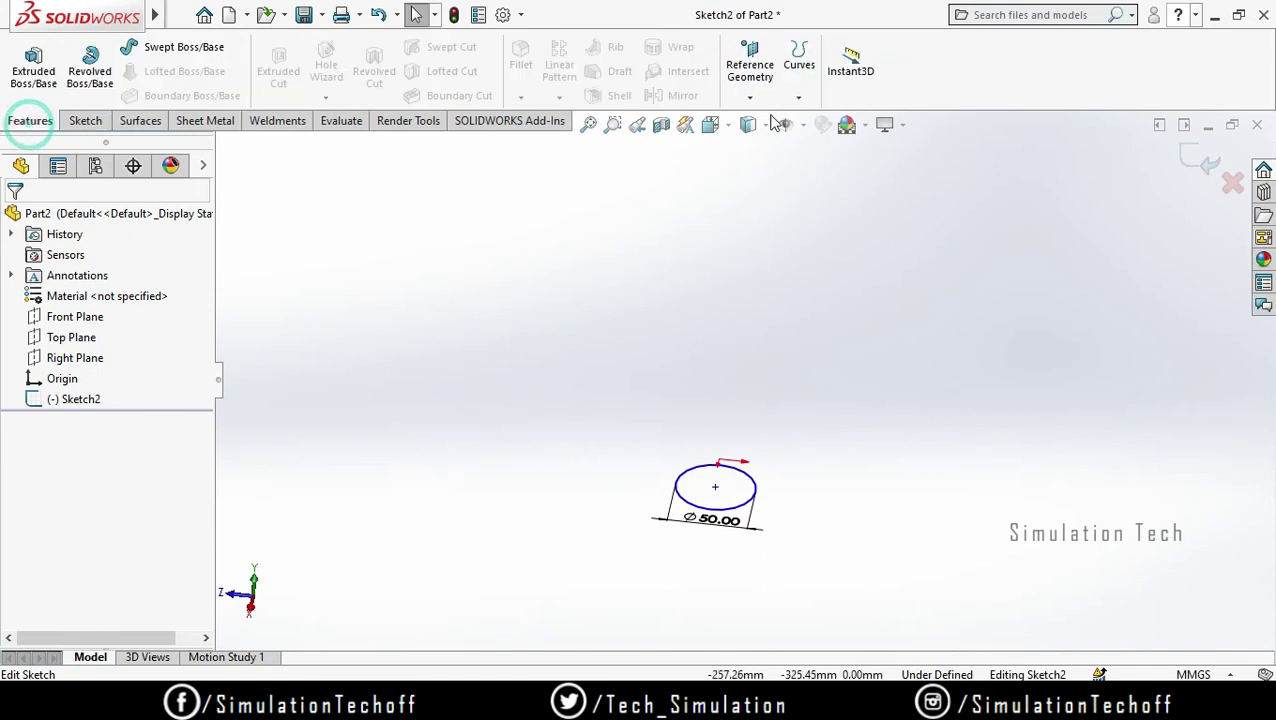
click(799, 60)
click(828, 120)
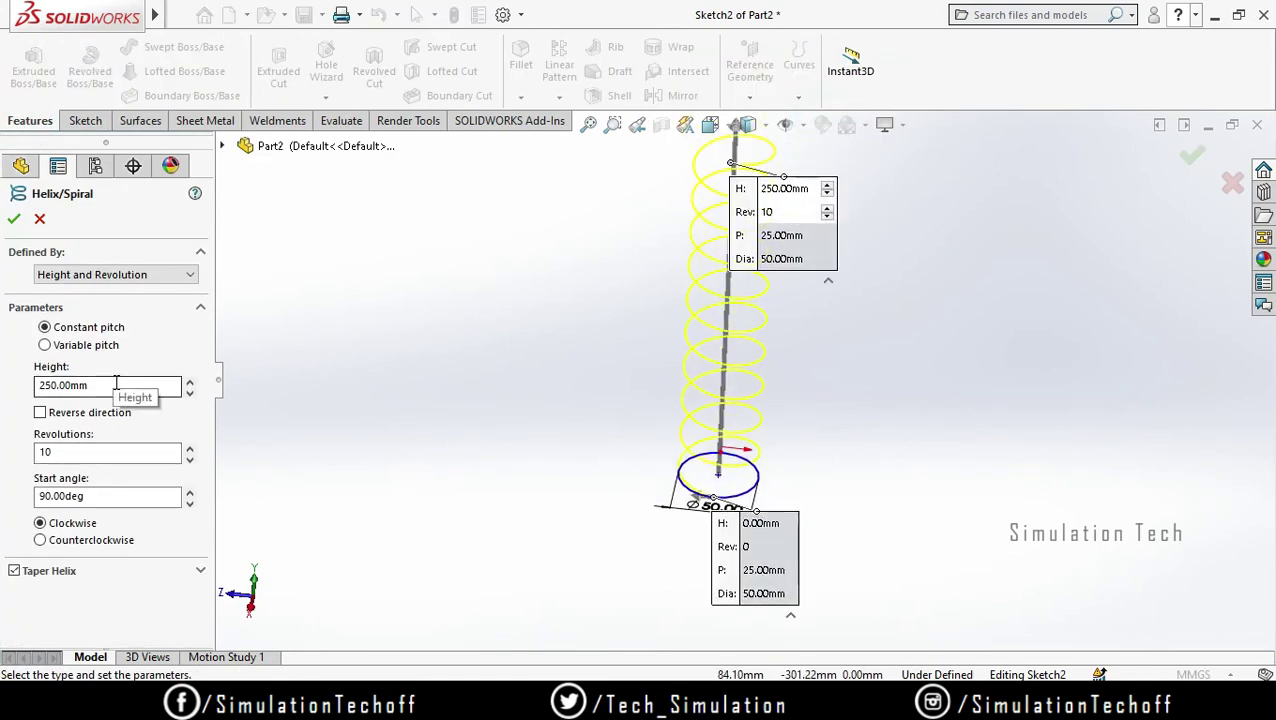
- Define the curve as a clockwise Spiral with 25 mm pitch and 10 revolutions, and accept it
click(128, 278)
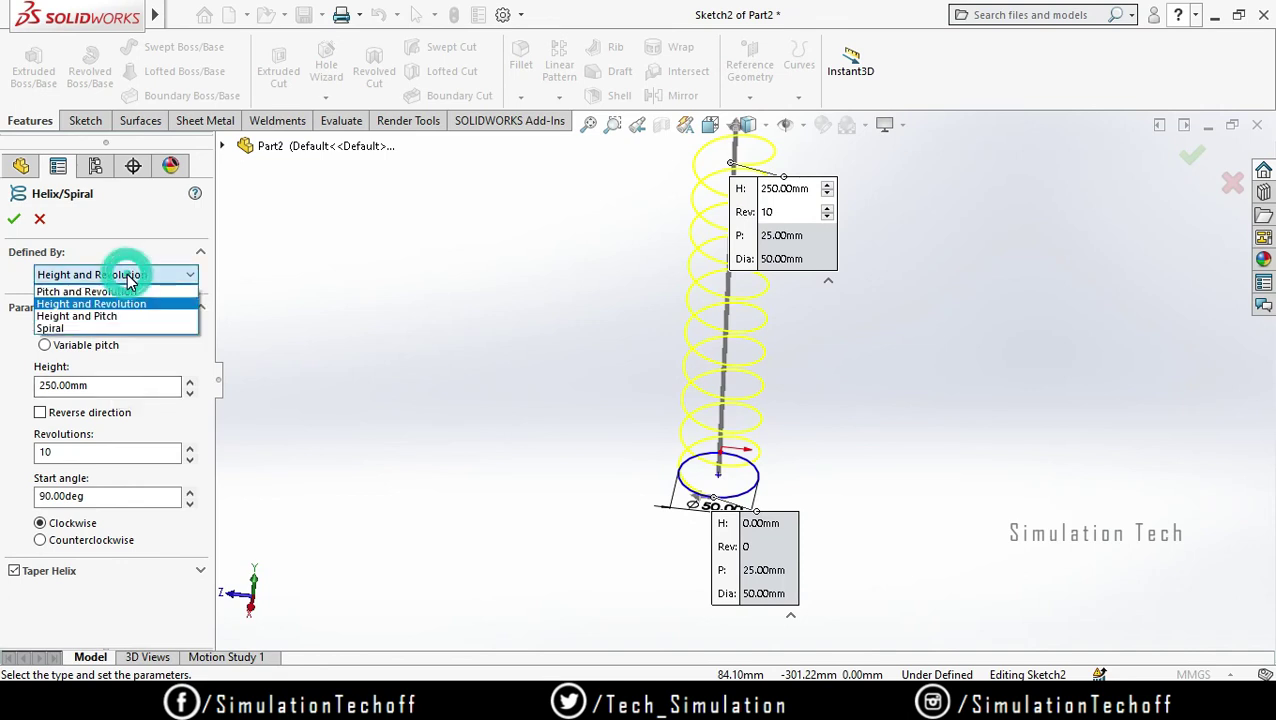
click(68, 329)
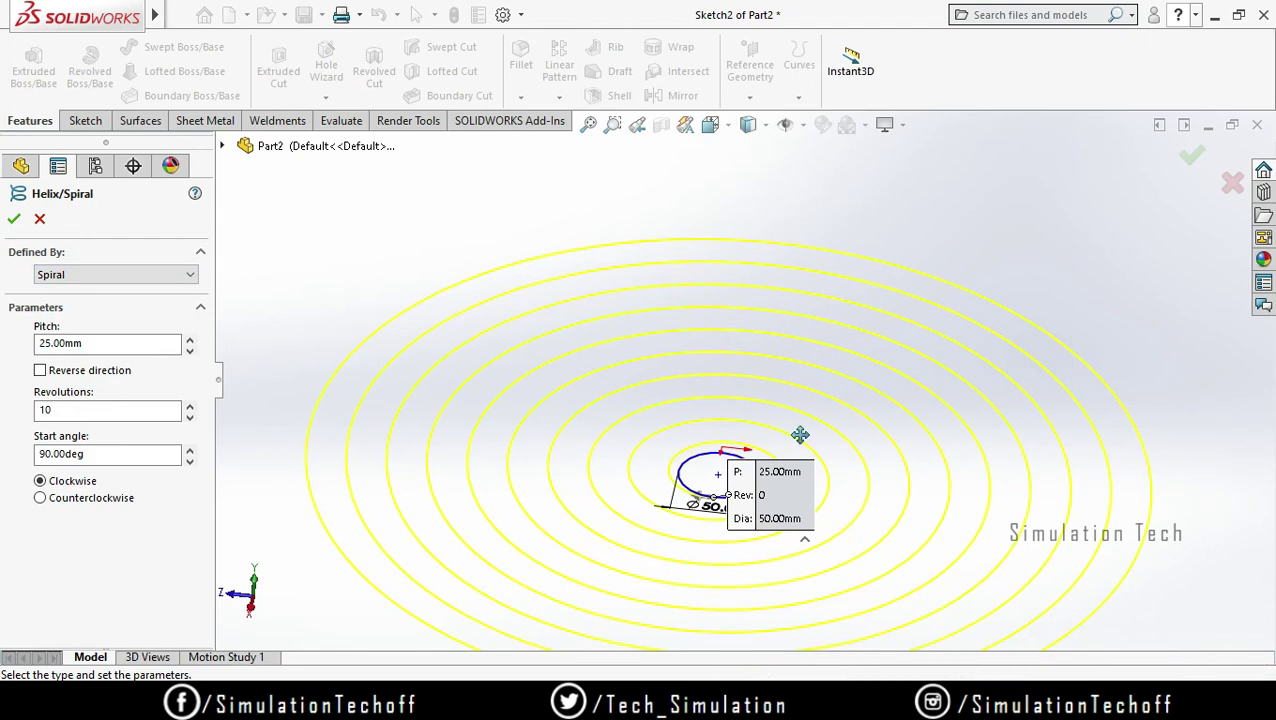
mouse_move(800, 435)
middle_down()
mouse_move(781, 456)
mouse_move(855, 524)
middle_up()
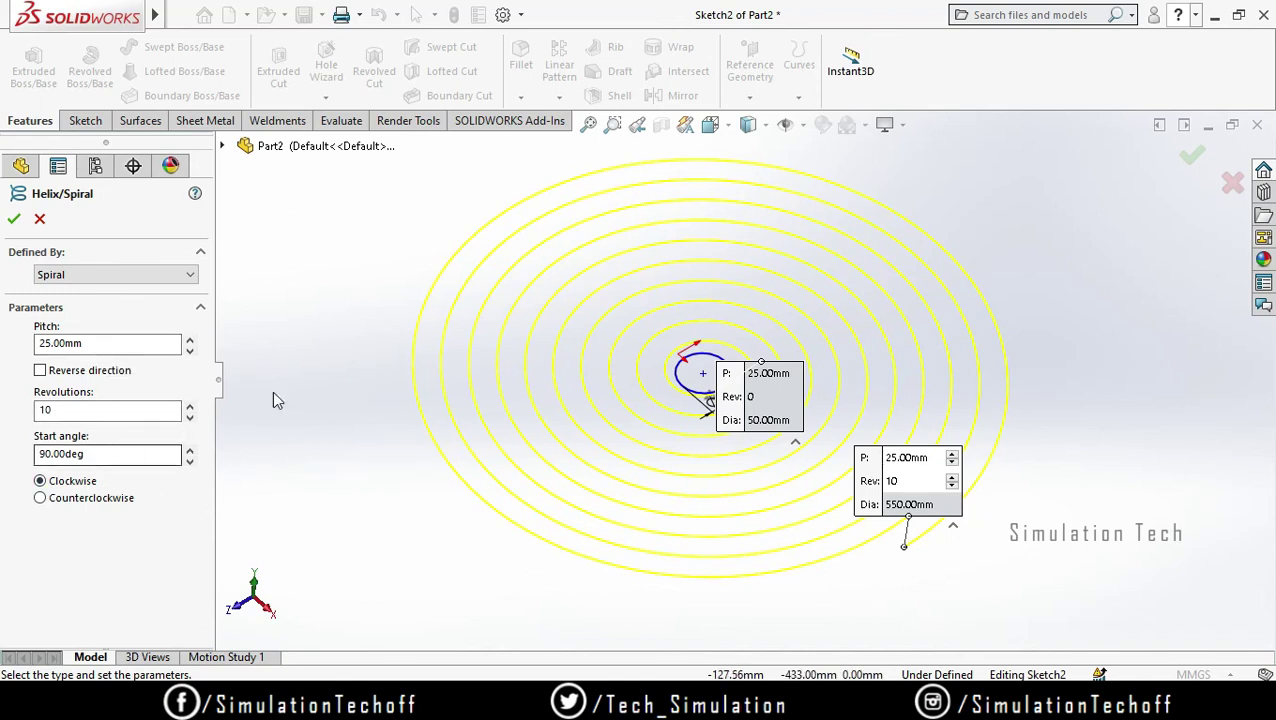
mouse_move(686, 456)
middle_down()
mouse_move(773, 468)
mouse_move(740, 400)
middle_up()
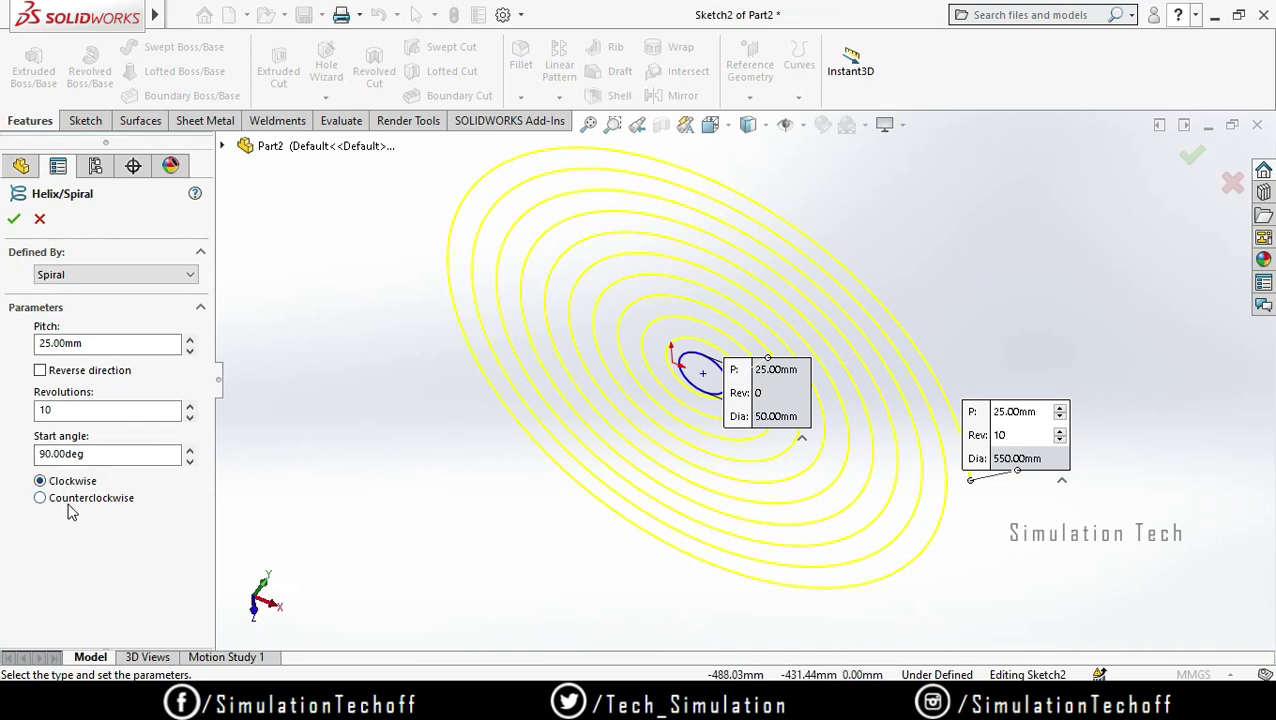
mouse_move(675, 336)
middle_down()
mouse_move(769, 464)
mouse_move(791, 450)
mouse_move(808, 505)
middle_up()
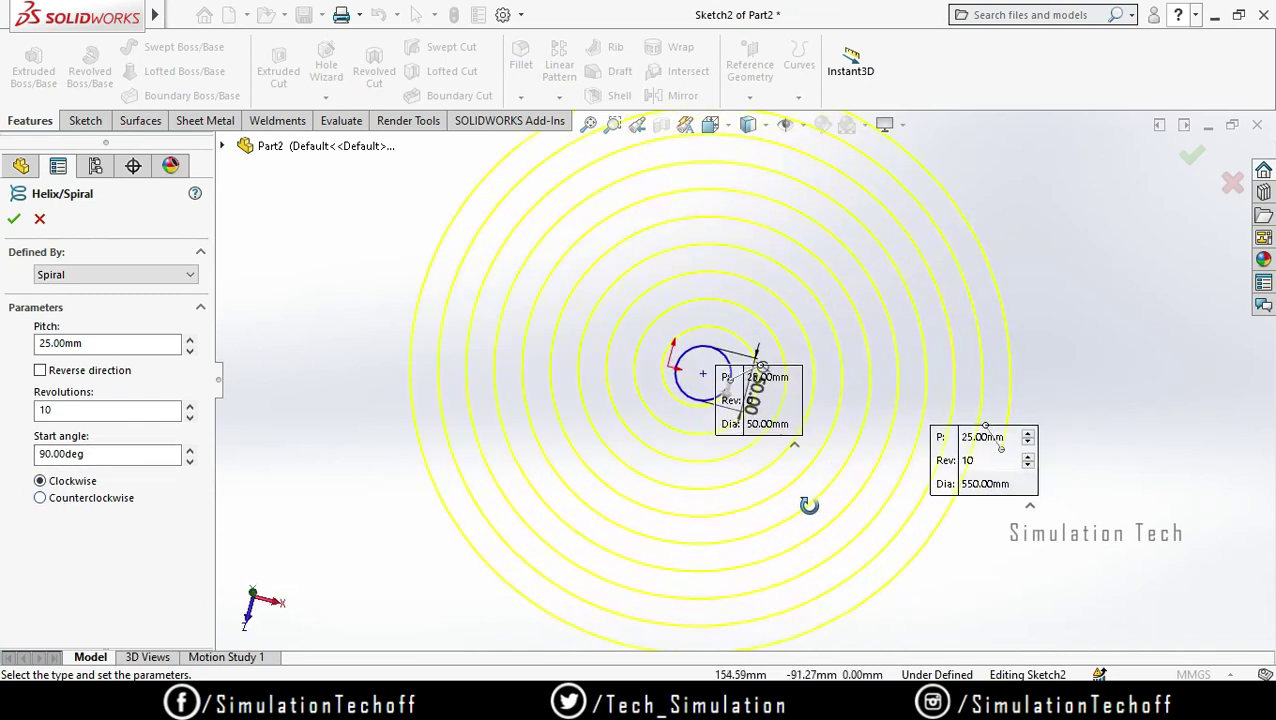
click(42, 498)
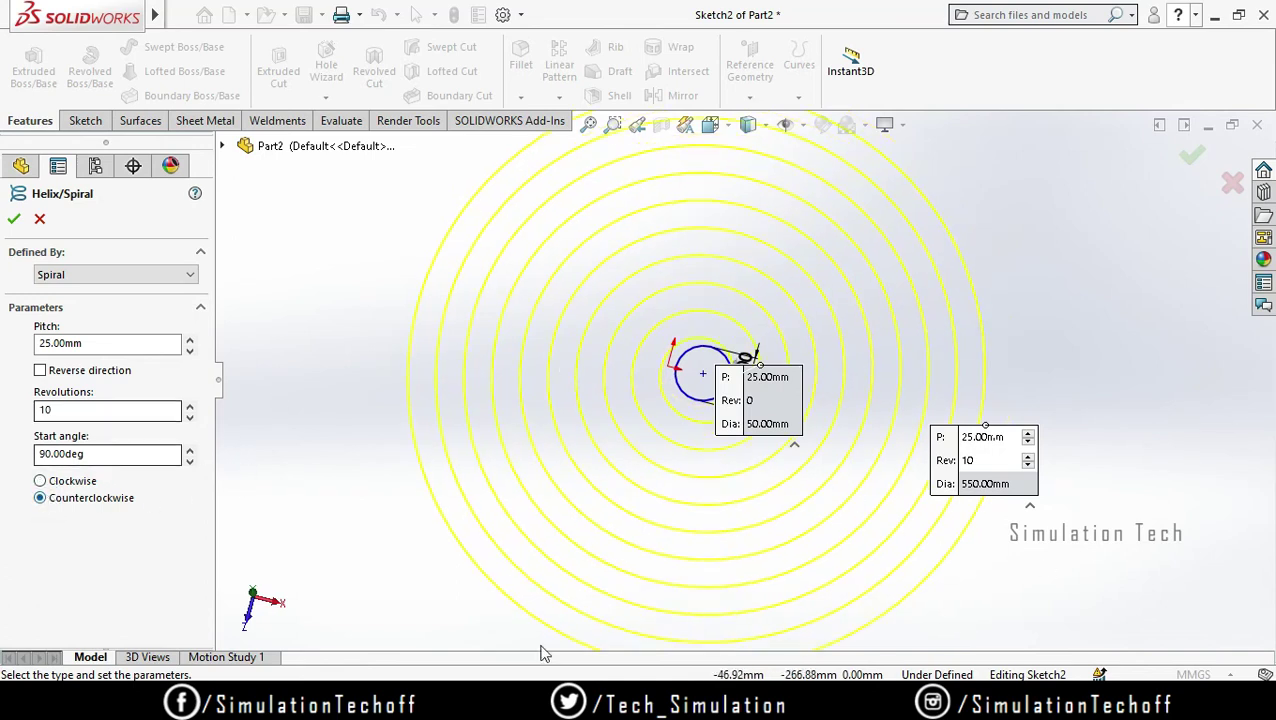
click(41, 481)
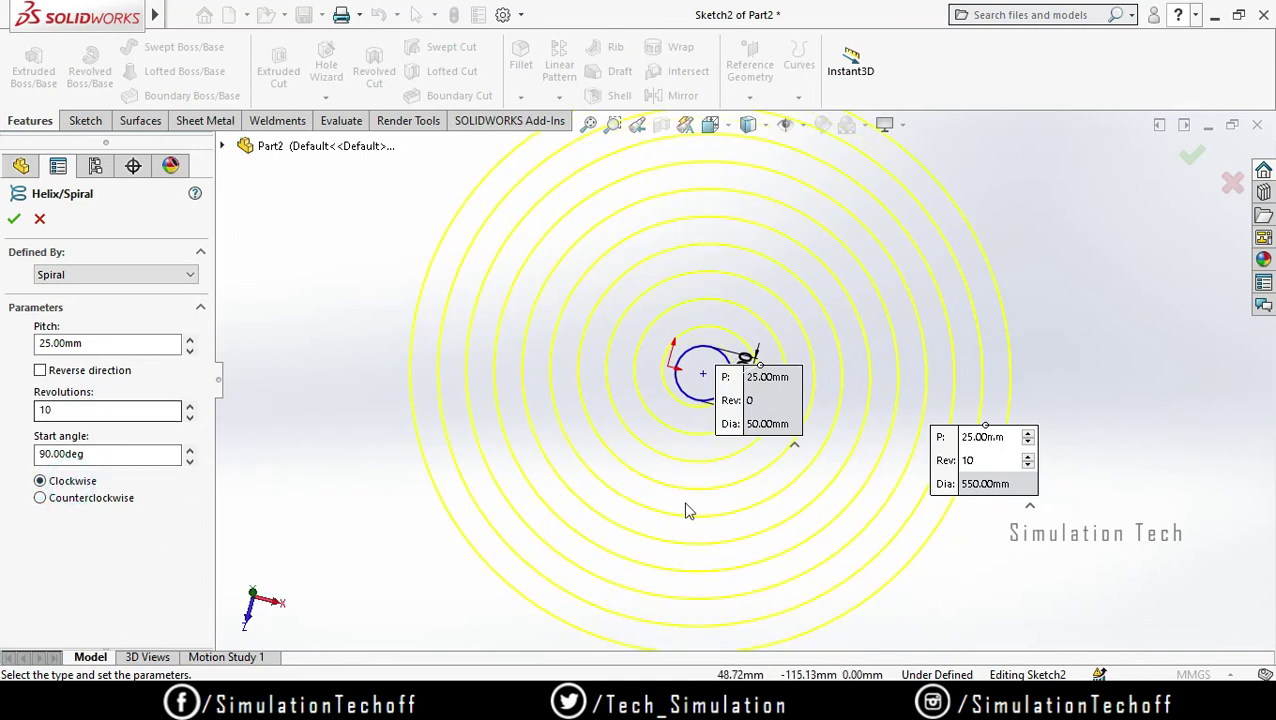
click(14, 220)
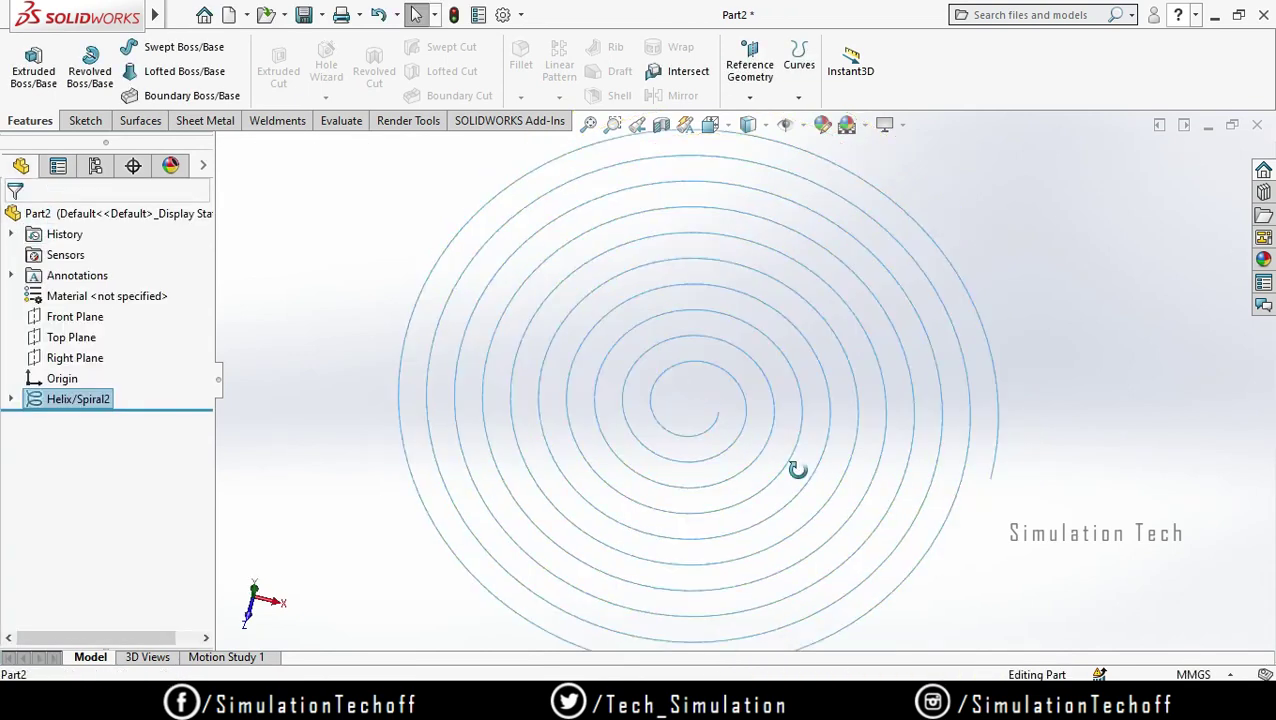
- Sweep a 10 mm circular profile along Helix/Spiral2 as the path
mouse_move(797, 470)
middle_down()
mouse_move(792, 398)
mouse_move(792, 498)
mouse_move(772, 455)
mouse_move(795, 447)
mouse_move(763, 449)
middle_up()
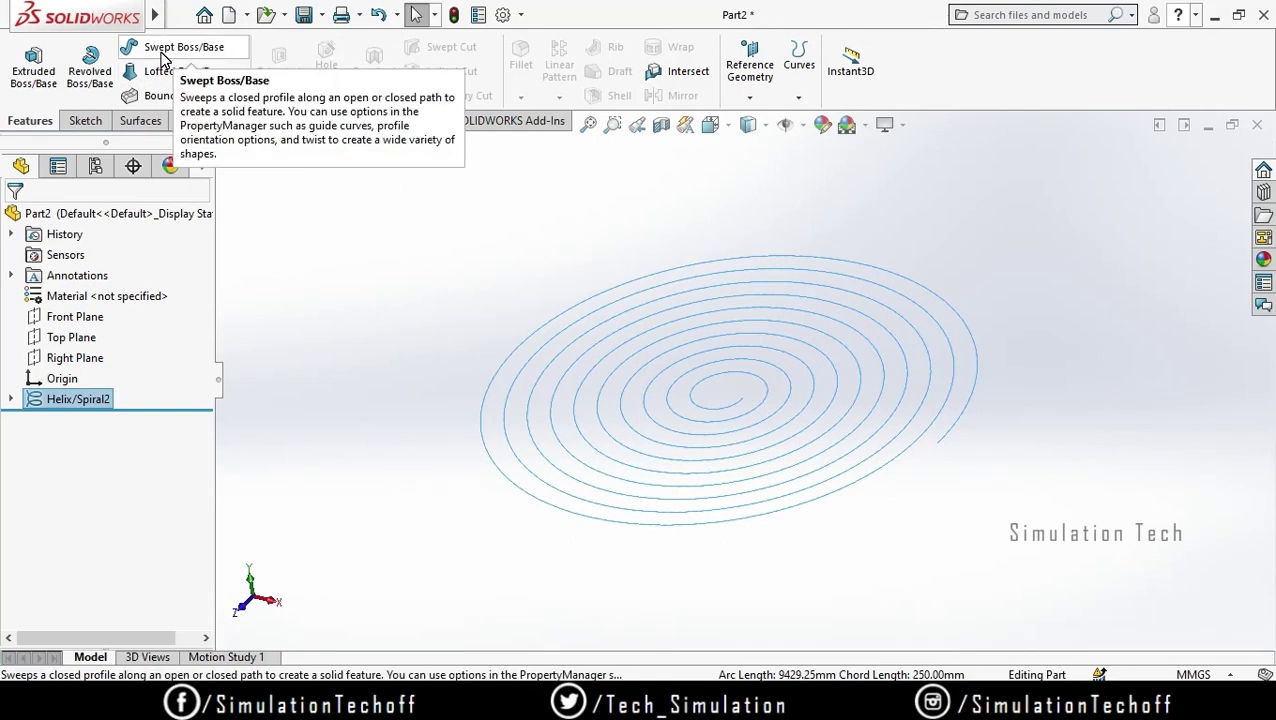
click(161, 53)
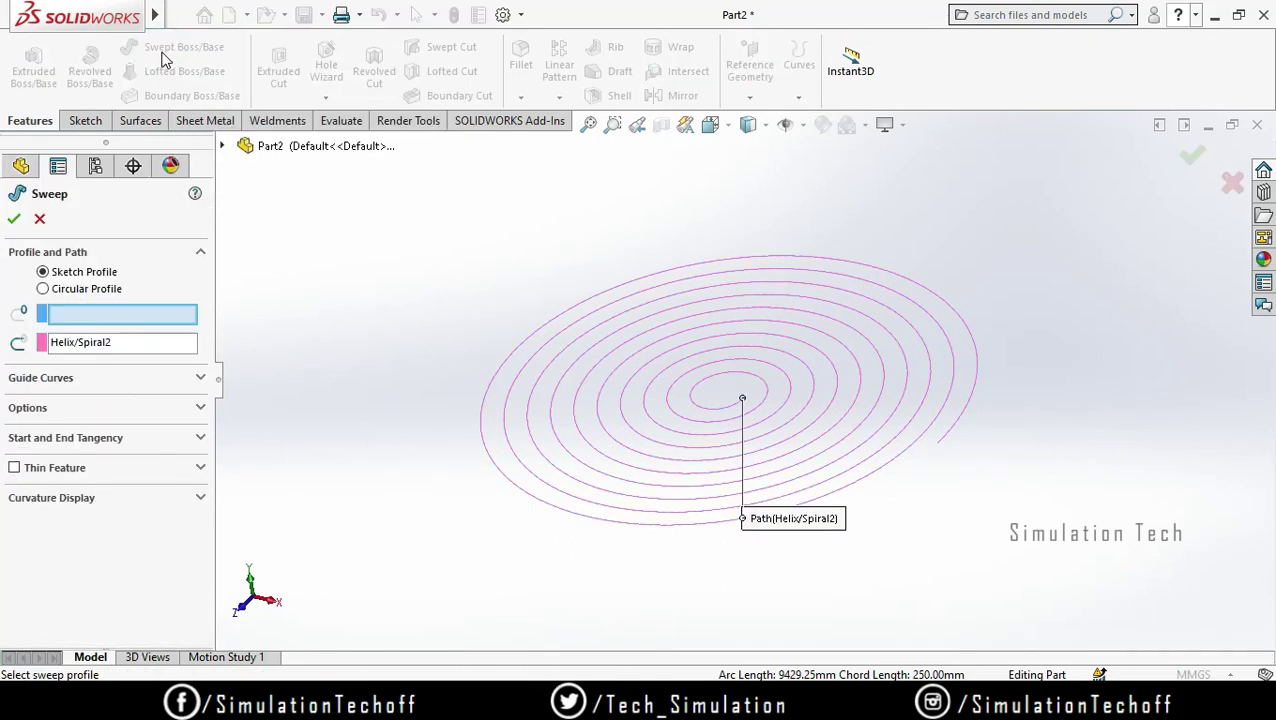
click(80, 288)
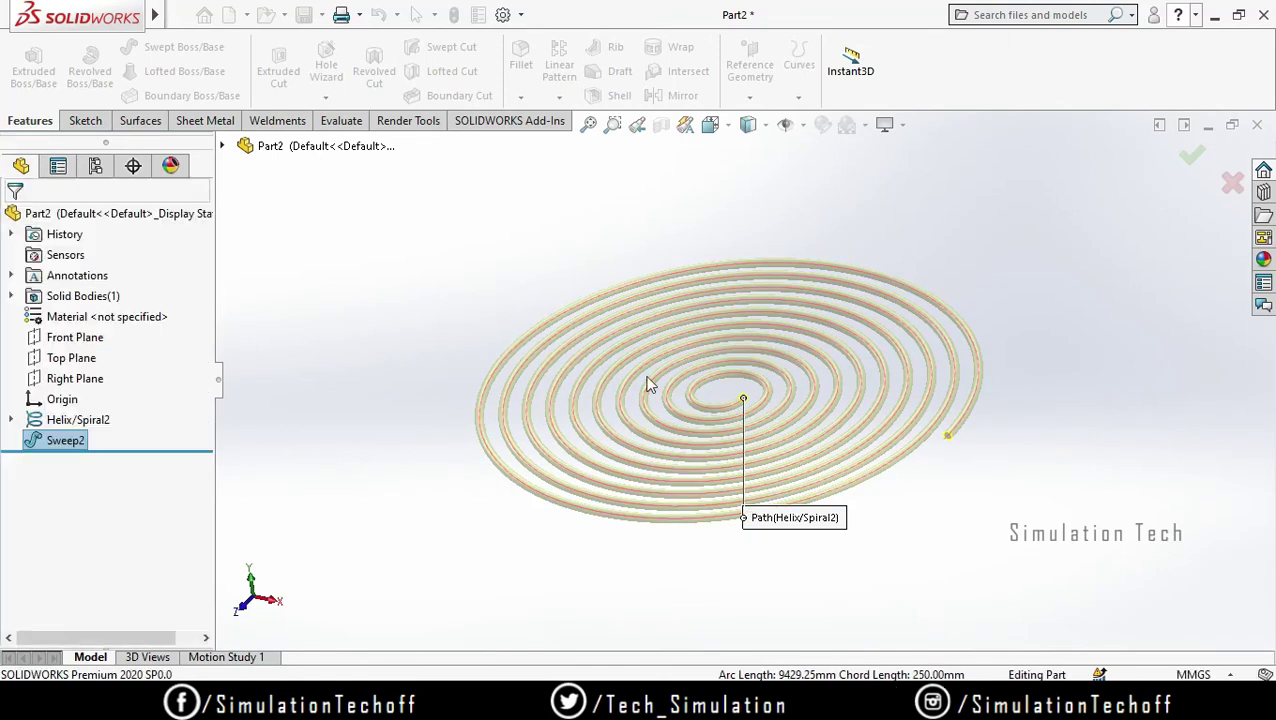
right_click(70, 420)
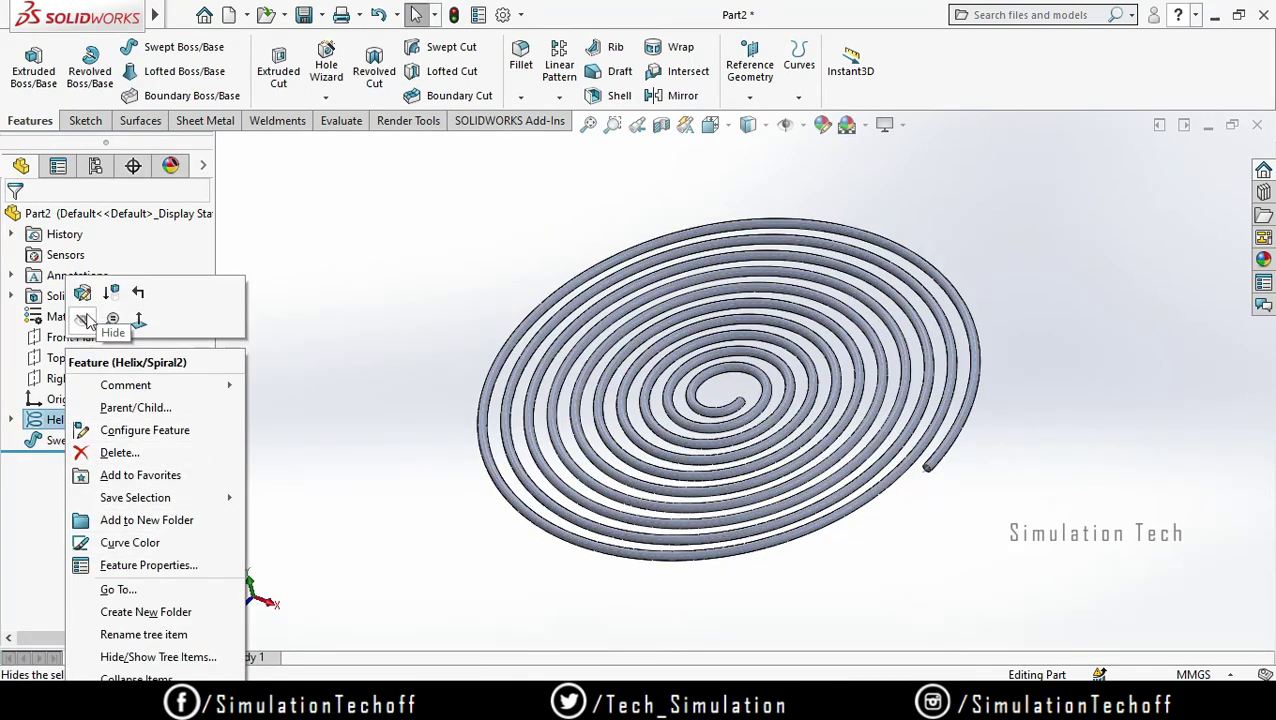
middle_drag(302, 343, 872, 497)
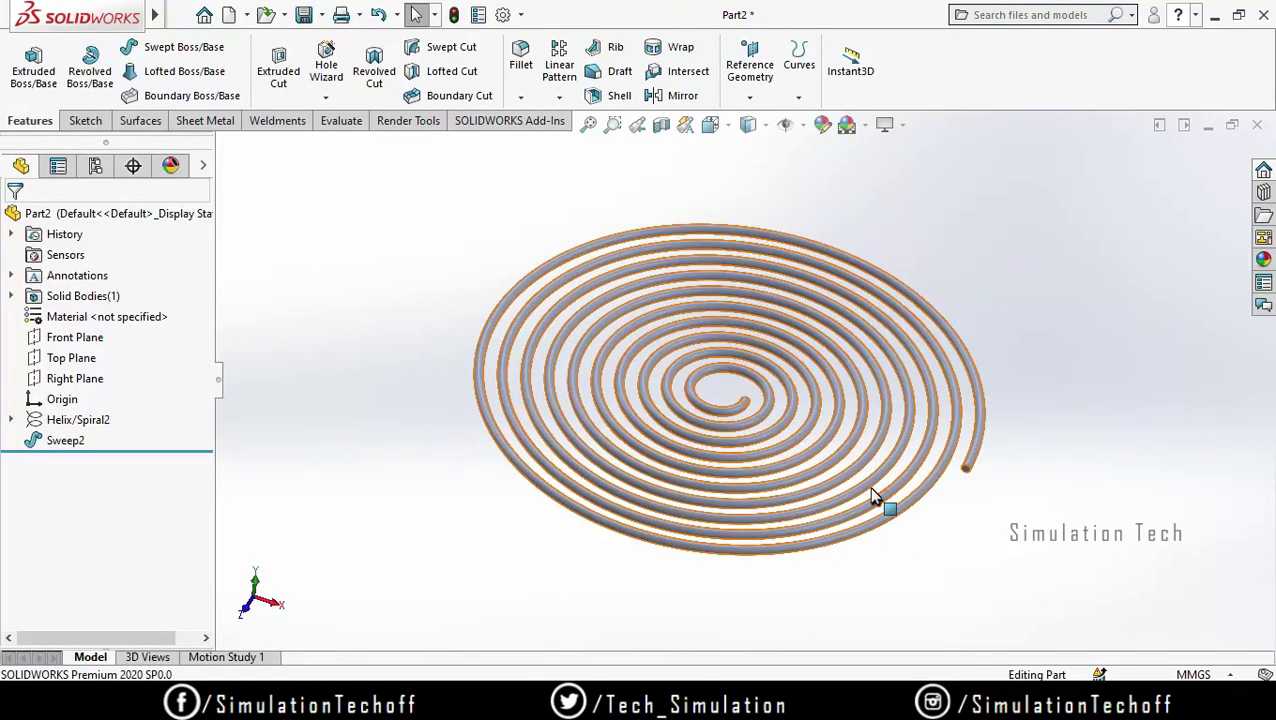